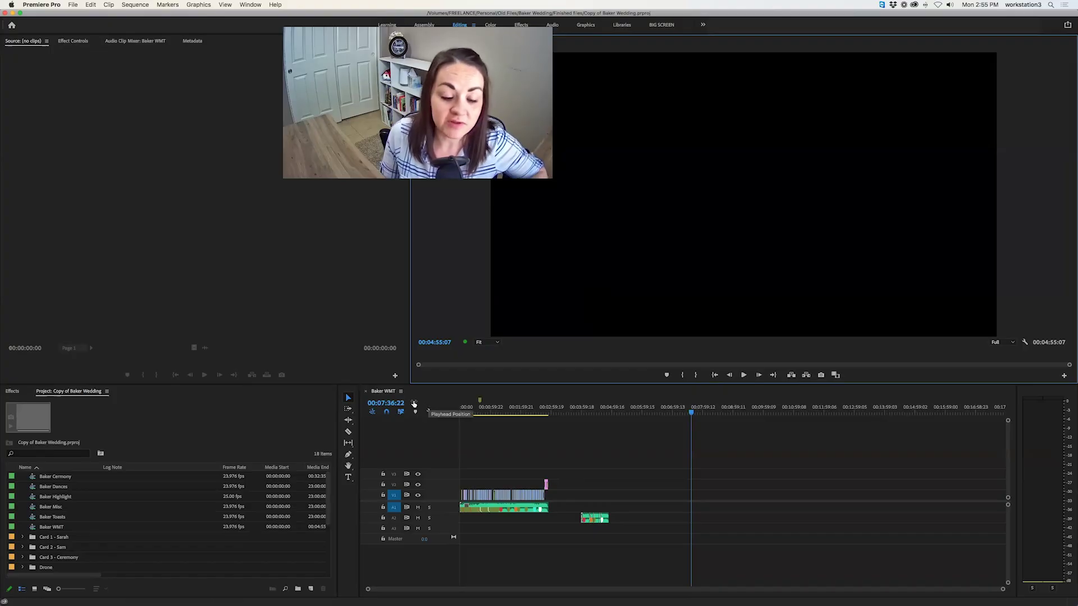
Duplicate the WMT sequence in the project and append "- Long" to the original sequence's name
{"action": "scroll", "coordinate": [50, 507], "scroll_direction": "down", "scroll_amount": 2}
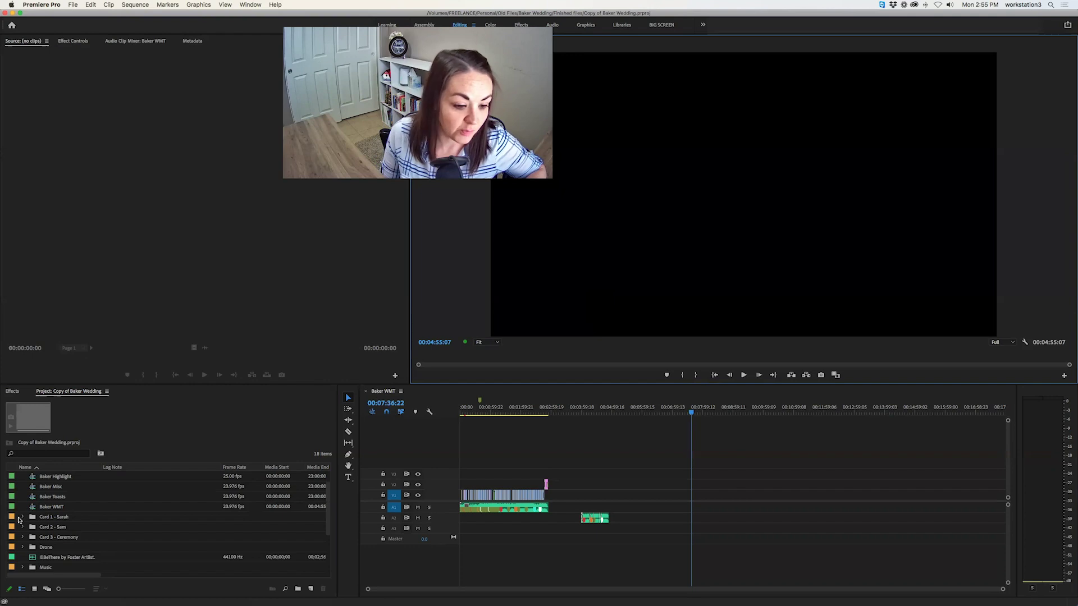
{"action": "right_click", "coordinate": [31, 509]}
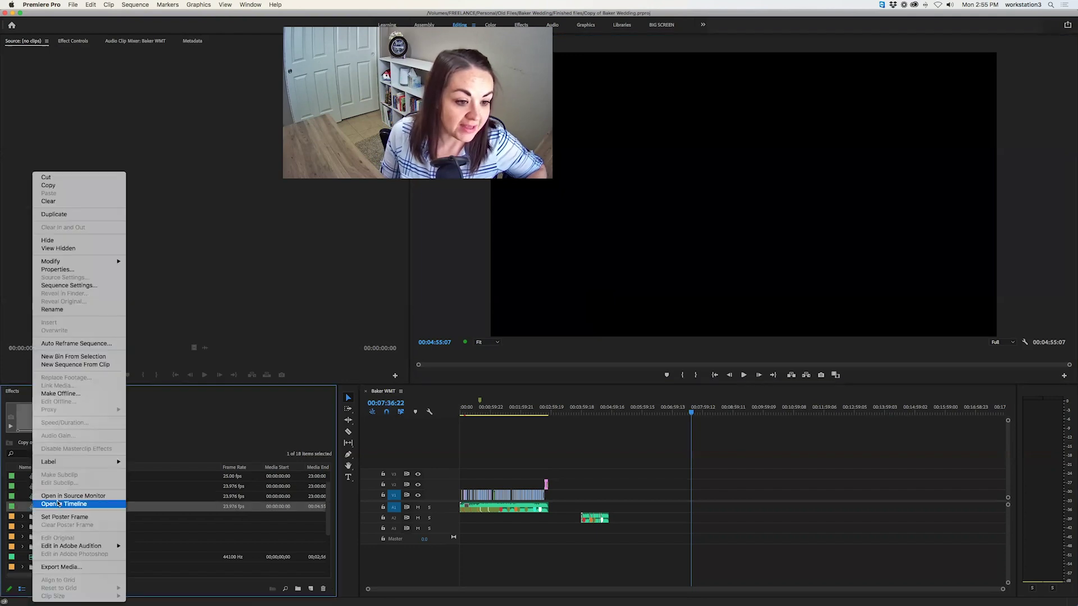
{"action": "left_click", "coordinate": [55, 214]}
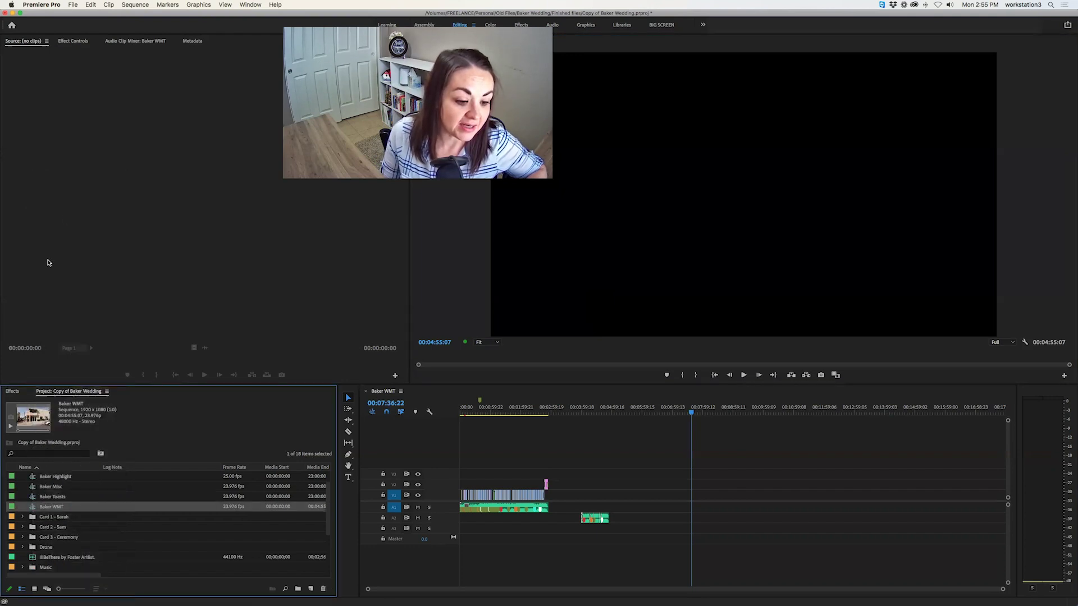
{"action": "left_click", "coordinate": [49, 507]}
{"action": "left_click", "coordinate": [50, 507]}
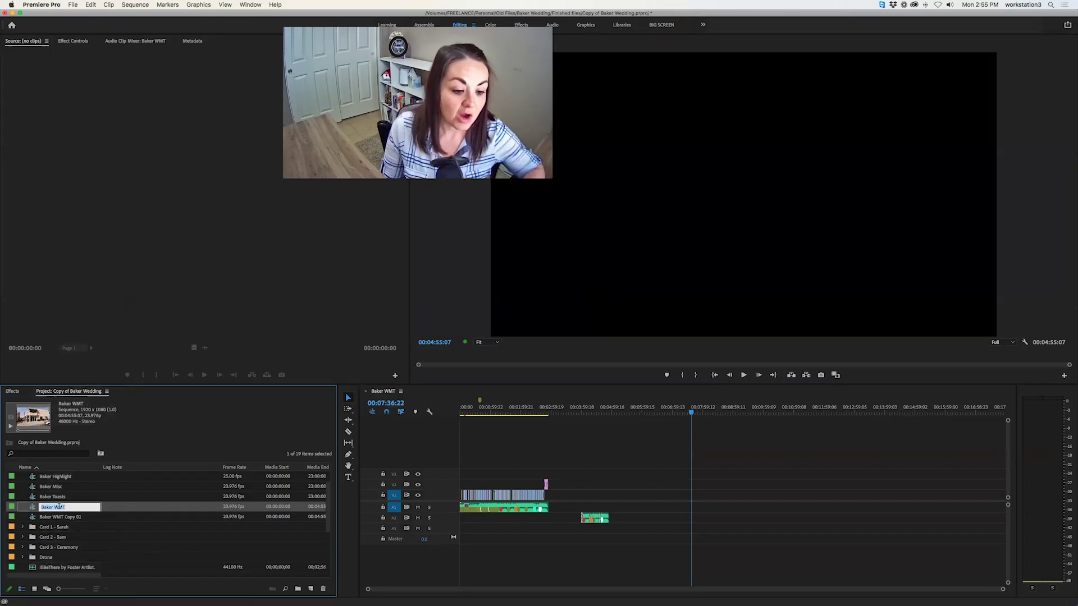
{"action": "left_click", "coordinate": [71, 507]}
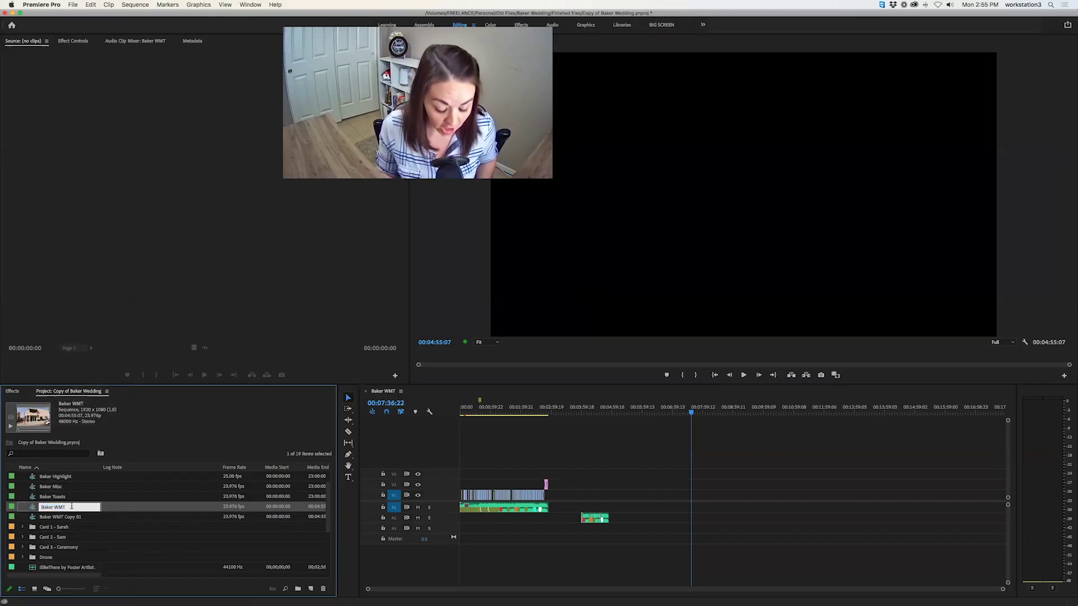
{"action": "type", "text": "- Long"}
Rename the duplicated WMT sequence so its name ends in "- short" instead of the copy suffix
{"action": "key", "text": "Tab"}
{"action": "key", "text": "Right"}
{"action": "key", "text": "BackSpace"}
{"action": "key", "text": "BackSpace"}
{"action": "key", "text": "BackSpace"}
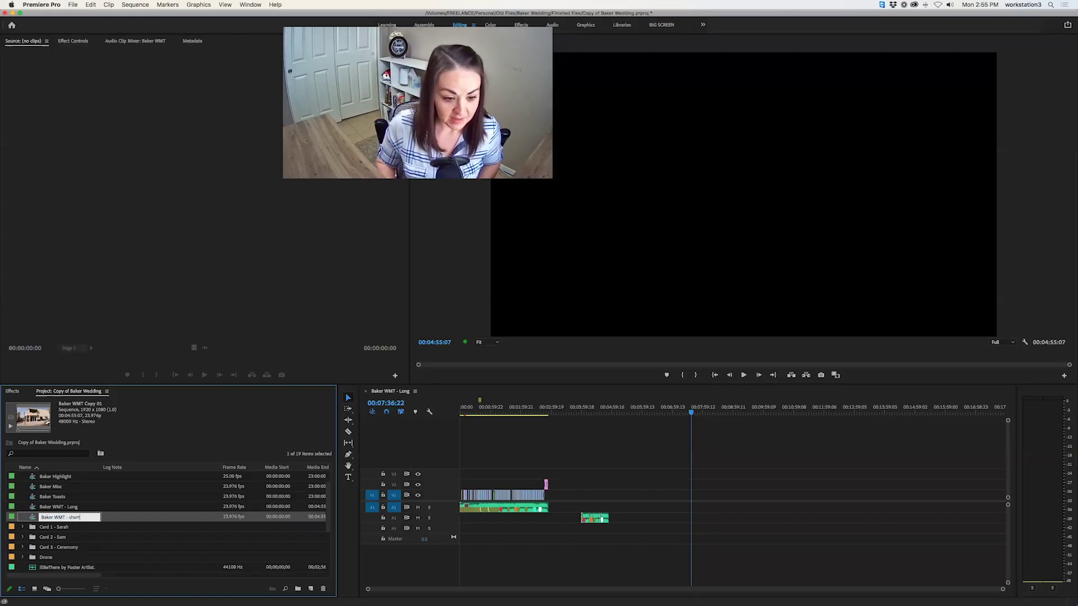
{"action": "left_click", "coordinate": [98, 539]}
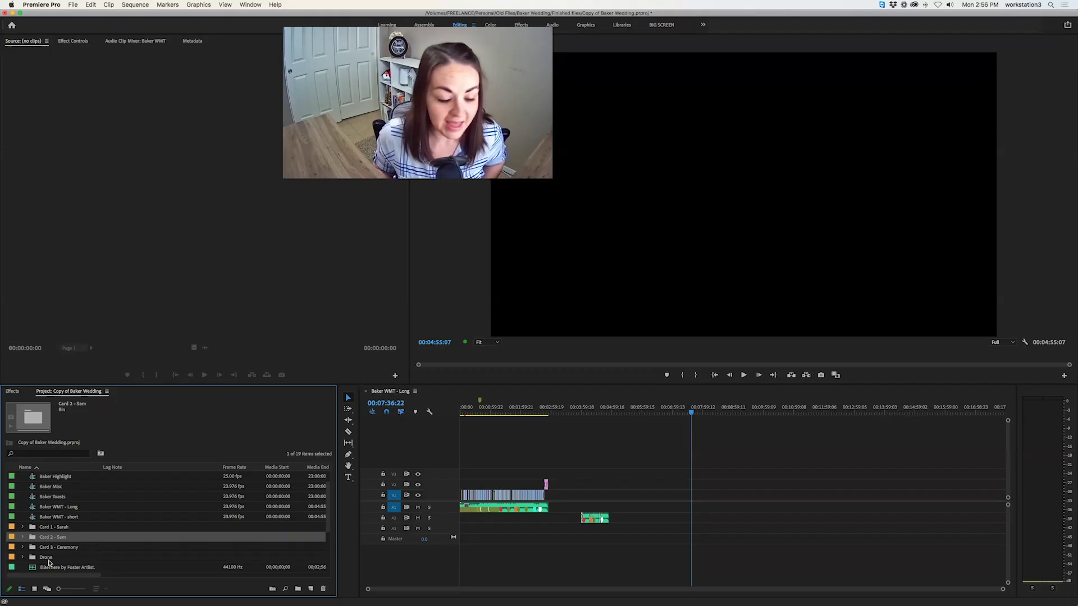
Open the WMT - short sequence in the timeline and lock video track V1
{"action": "double_click", "coordinate": [32, 519]}
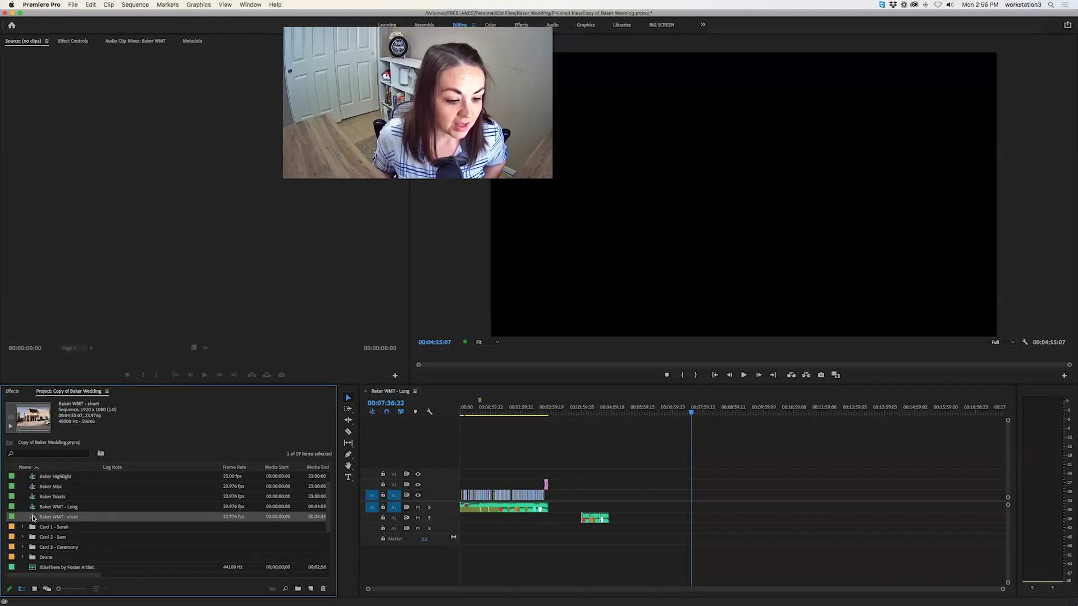
{"action": "left_click", "coordinate": [467, 412]}
{"action": "key", "text": "equal"}
{"action": "key", "text": "equal"}
{"action": "left_click", "coordinate": [383, 495]}
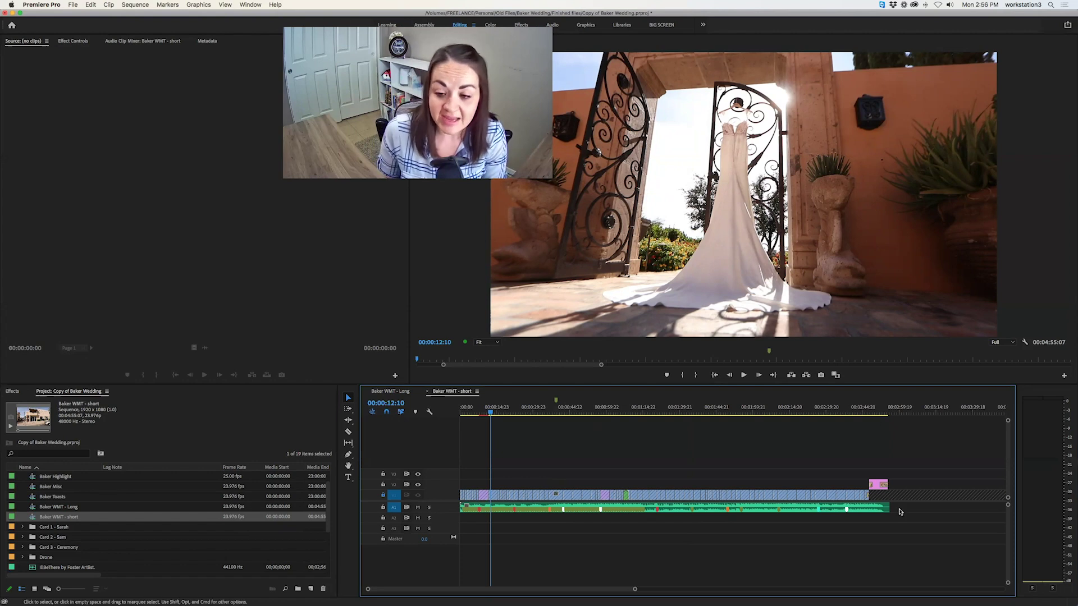
Shorten the music clip on A1 to just past the one-minute mark and place the playhead at 00:00:59:23
{"action": "left_click_drag", "start_coordinate": [889, 507], "coordinate": [627, 508]}
{"action": "left_click", "coordinate": [612, 411]}
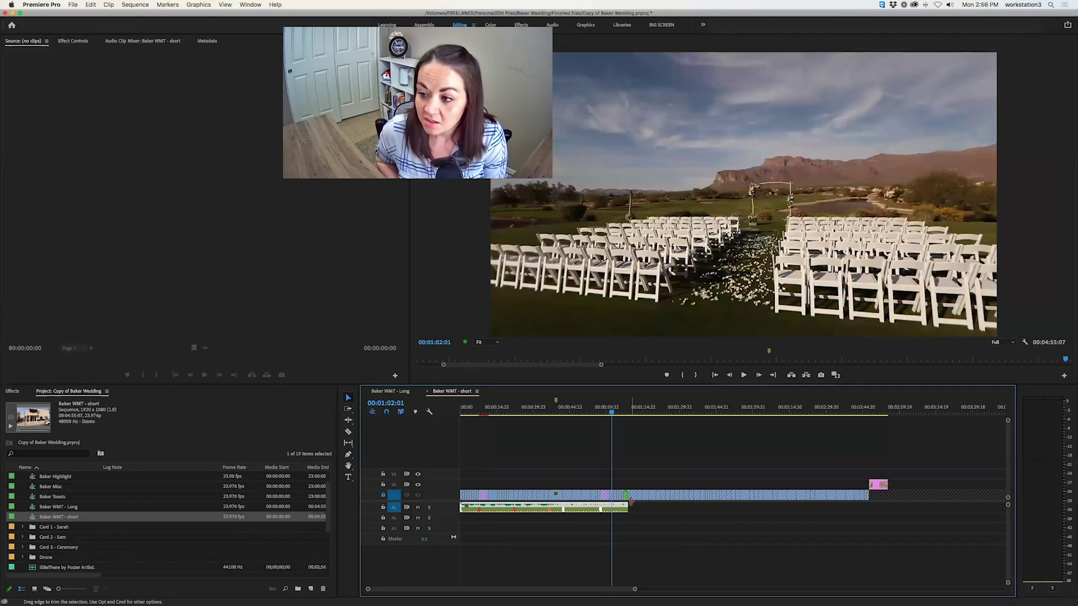
{"action": "key", "text": "shift+Left"}
{"action": "key", "text": "shift+Left"}
{"action": "key", "text": "shift+Left"}
{"action": "key", "text": "shift+Left"}
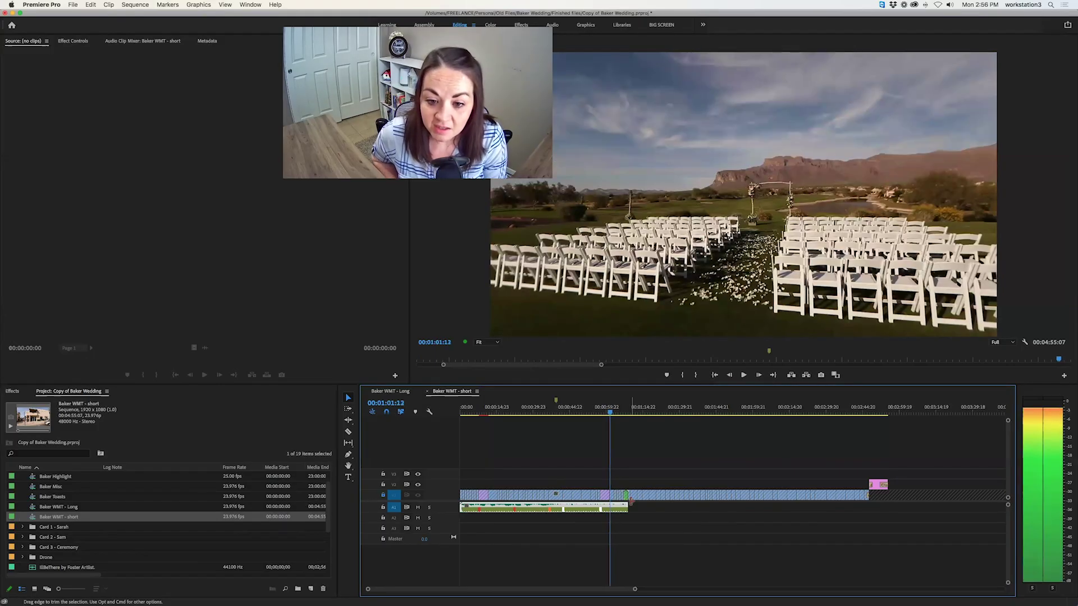
{"action": "key", "text": "Left"}
{"action": "key", "text": "Left"}
{"action": "key", "text": "Left"}
{"action": "key", "text": "Left"}
{"action": "key", "text": "Left"}
{"action": "key", "text": "Left"}
{"action": "key", "text": "Left"}
{"action": "key", "text": "Left"}
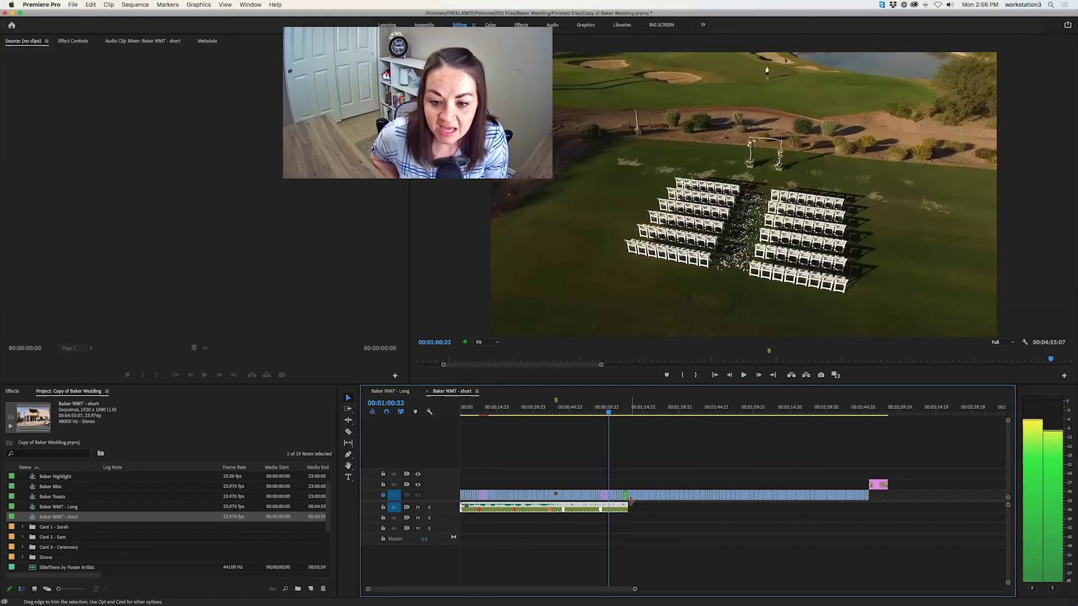
{"action": "key", "text": "Left"}
{"action": "key", "text": "Left"}
{"action": "key", "text": "Left"}
{"action": "key", "text": "Left"}
{"action": "key", "text": "Left"}
{"action": "key", "text": "Left"}
{"action": "key", "text": "Left"}
{"action": "key", "text": "Left"}
{"action": "key", "text": "Left"}
{"action": "key", "text": "Left"}
{"action": "key", "text": "Left"}
{"action": "key", "text": "Left"}
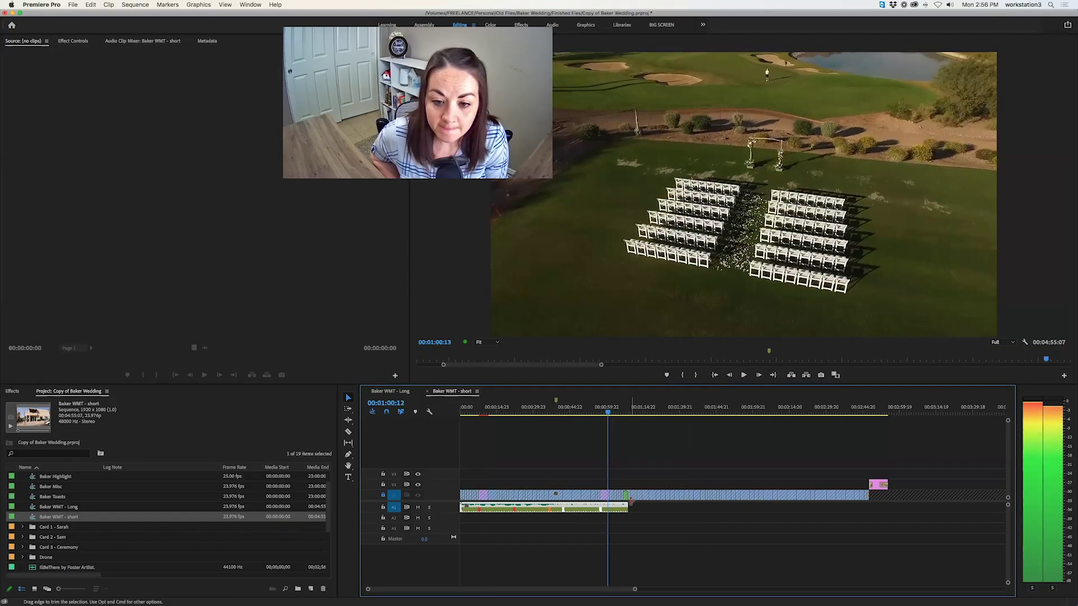
{"action": "key", "text": "Left"}
{"action": "key", "text": "Left"}
{"action": "key", "text": "Left"}
{"action": "key", "text": "Left"}
{"action": "key", "text": "Left"}
{"action": "key", "text": "Left"}
{"action": "key", "text": "Left"}
{"action": "key", "text": "Left"}
{"action": "key", "text": "Left"}
{"action": "key", "text": "Left"}
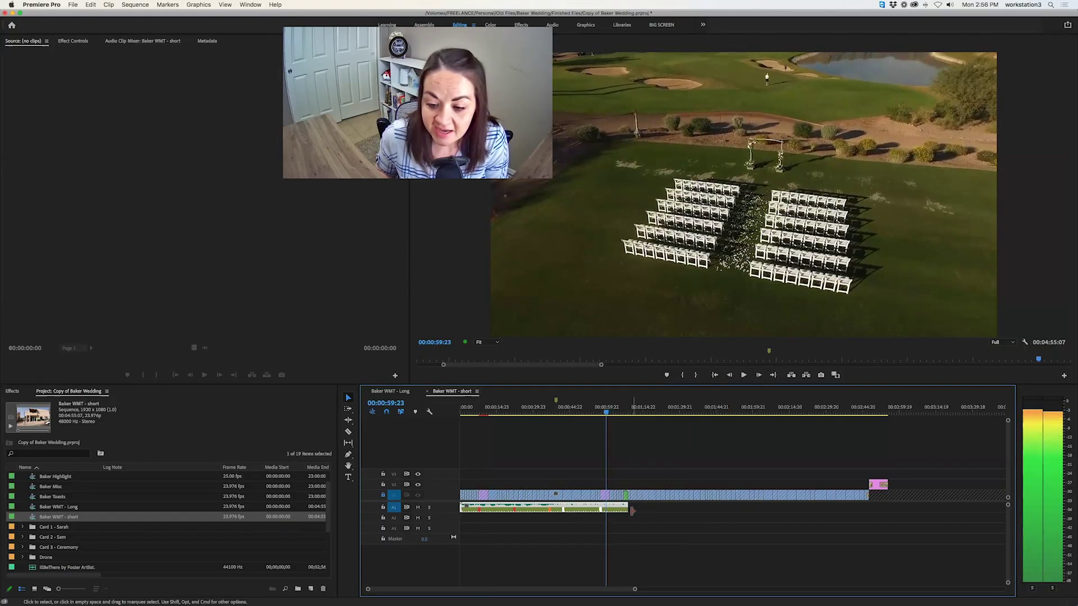
Trim the end of the music clip to meet the playhead exactly at 00:00:59:23
{"action": "left_click_drag", "start_coordinate": [617, 512], "coordinate": [608, 511]}
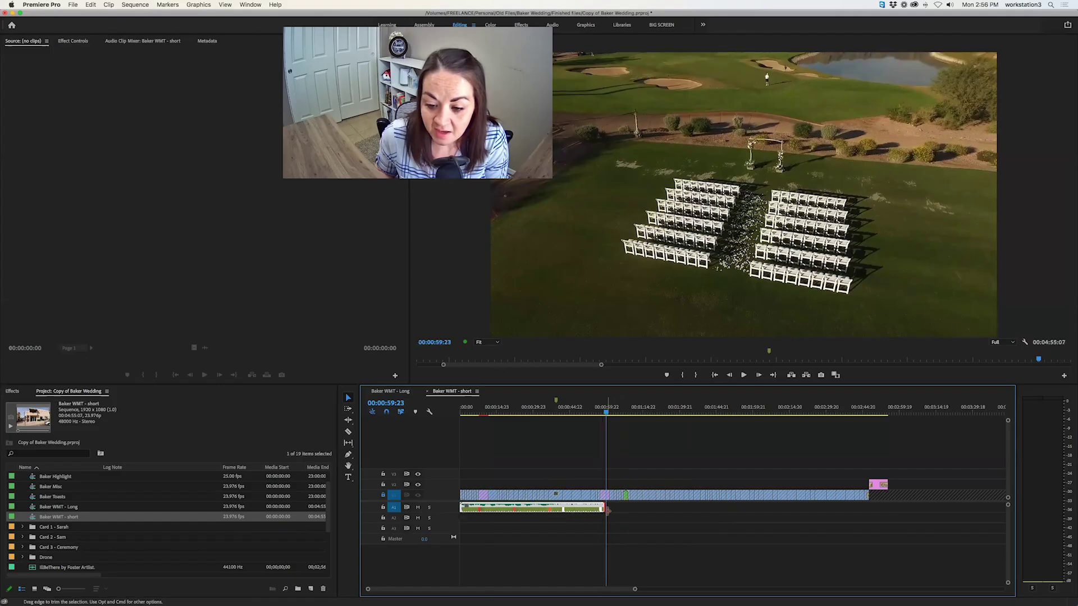
{"action": "key", "text": "equal"}
{"action": "key", "text": "equal"}
{"action": "key", "text": "equal"}
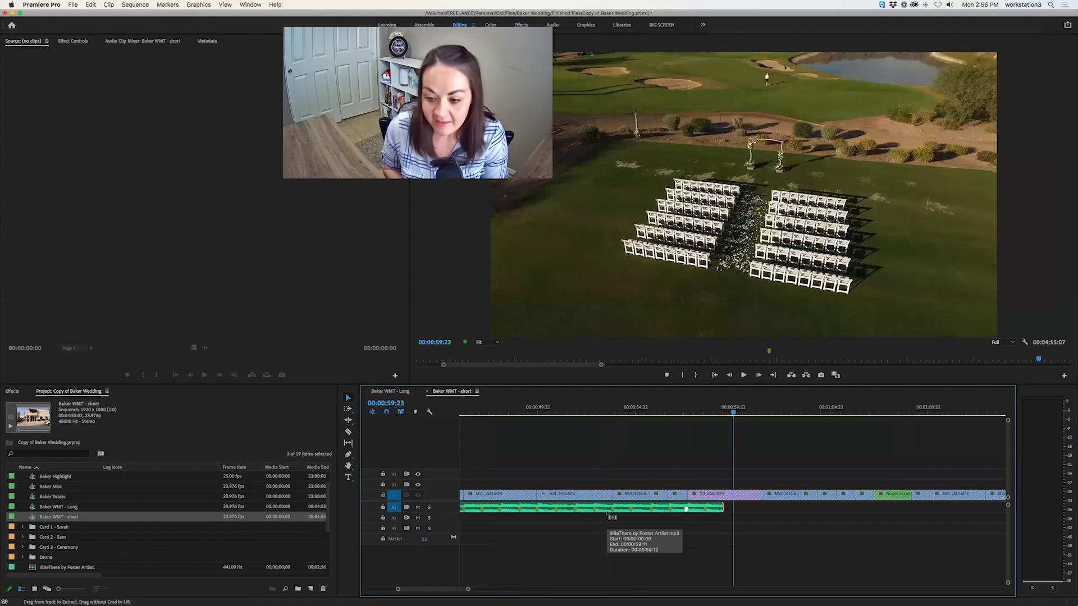
{"action": "left_click_drag", "start_coordinate": [728, 510], "coordinate": [733, 510]}
Apply the default transition to the music clip's end and lengthen the fade-out to about 11 seconds
{"action": "right_click", "coordinate": [733, 510]}
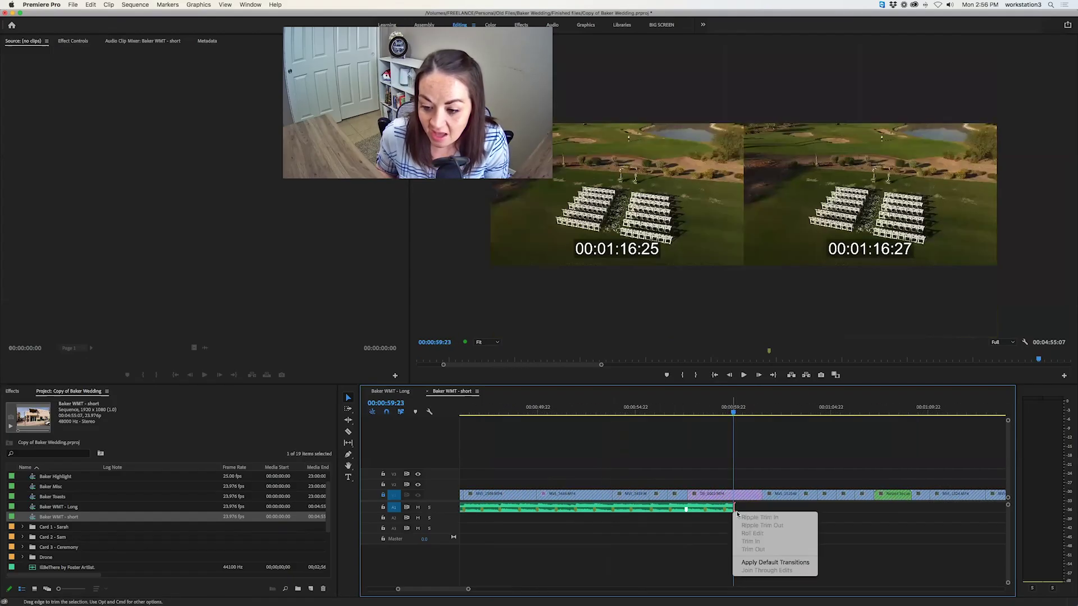
{"action": "left_click", "coordinate": [761, 563]}
{"action": "left_click_drag", "start_coordinate": [714, 509], "coordinate": [515, 509]}
Play the sequence from 00:00:47:22 through the end of the music to listen to the fade-out
{"action": "left_click", "coordinate": [497, 413]}
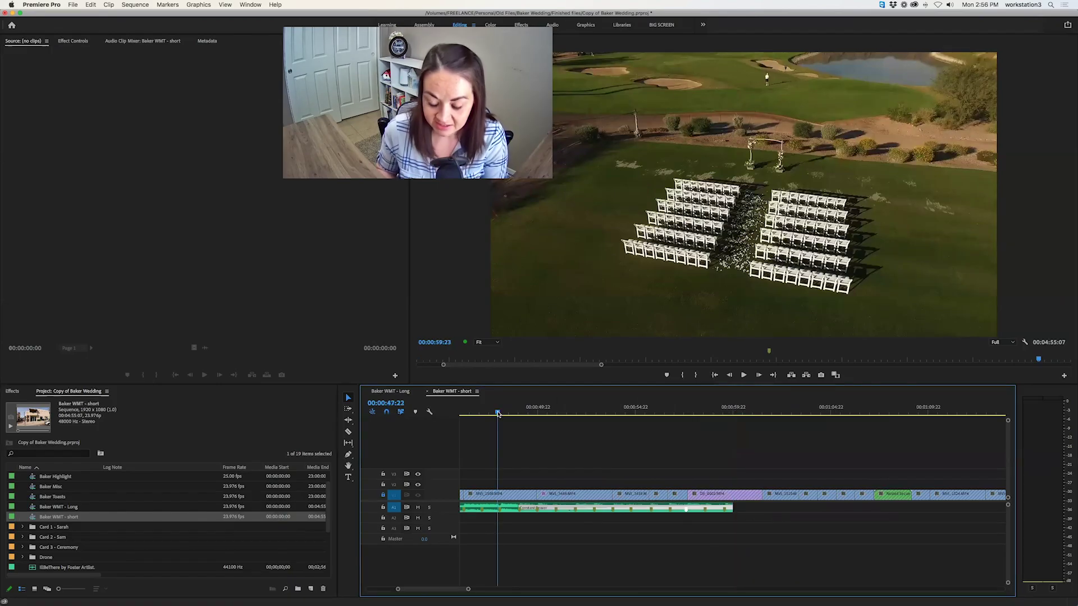
{"action": "key", "text": "space"}
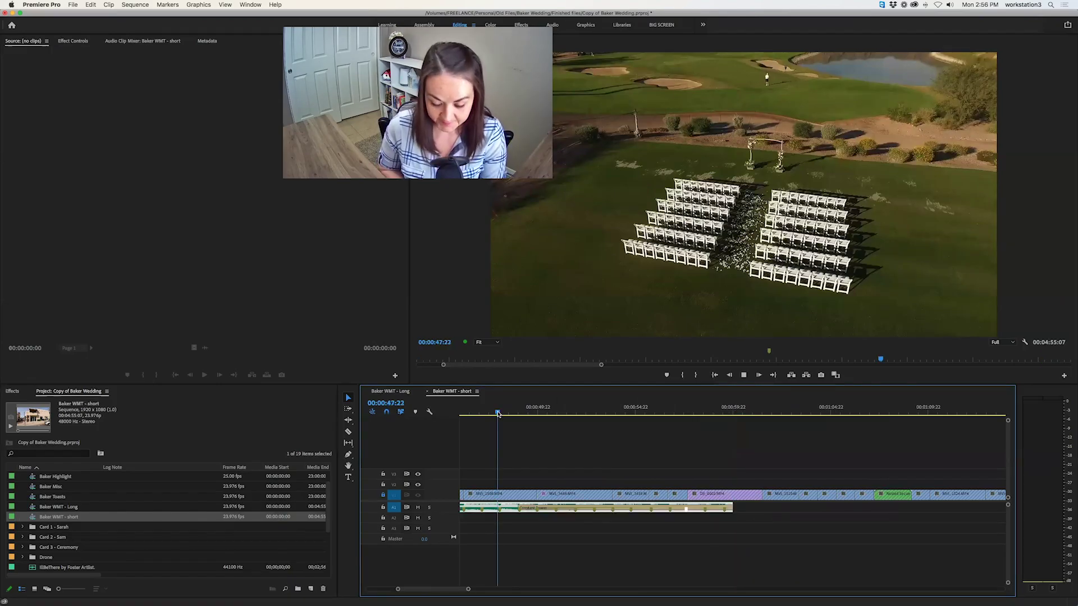
{"action": "key", "text": "minus"}
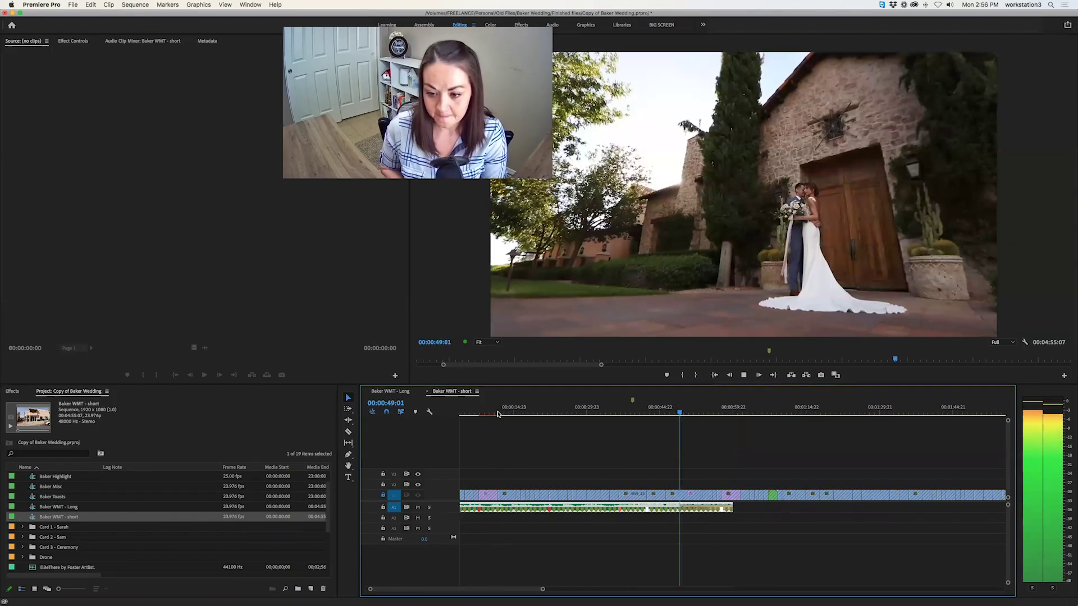
{"action": "left_click", "coordinate": [571, 443]}
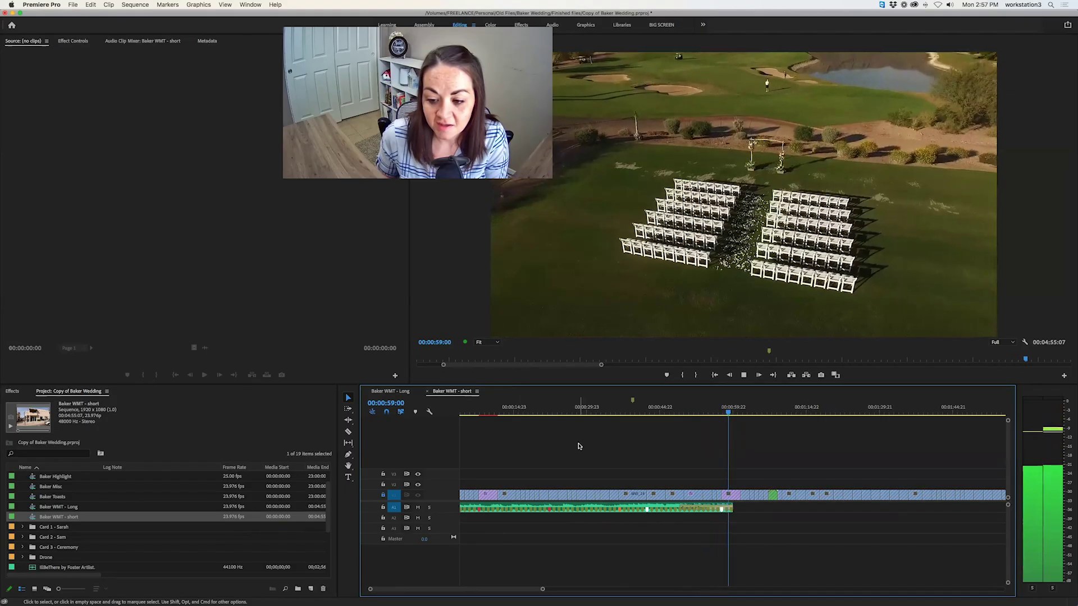
{"action": "key", "text": "space"}
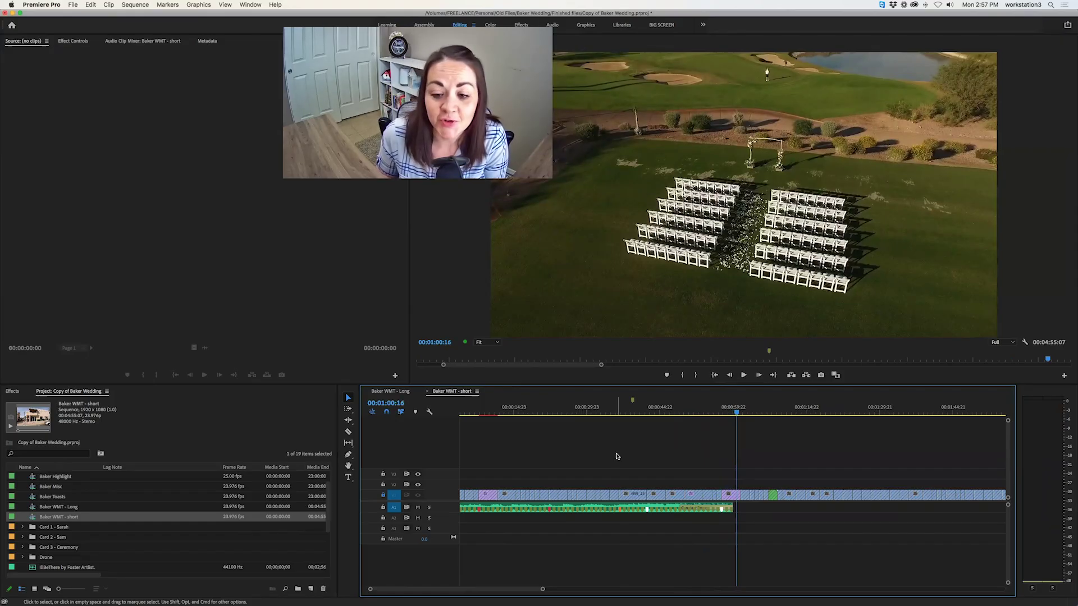
Extend the end of the music clip on A1 back out to its full length
{"action": "scroll", "coordinate": [630, 458], "scroll_direction": "left", "scroll_amount": 1}
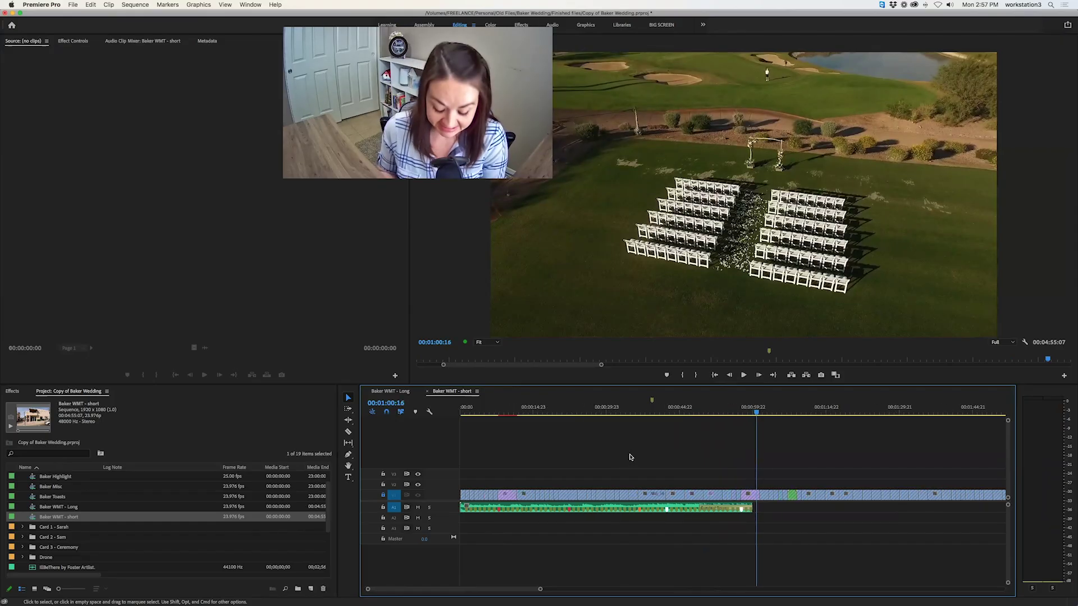
{"action": "key", "text": "minus"}
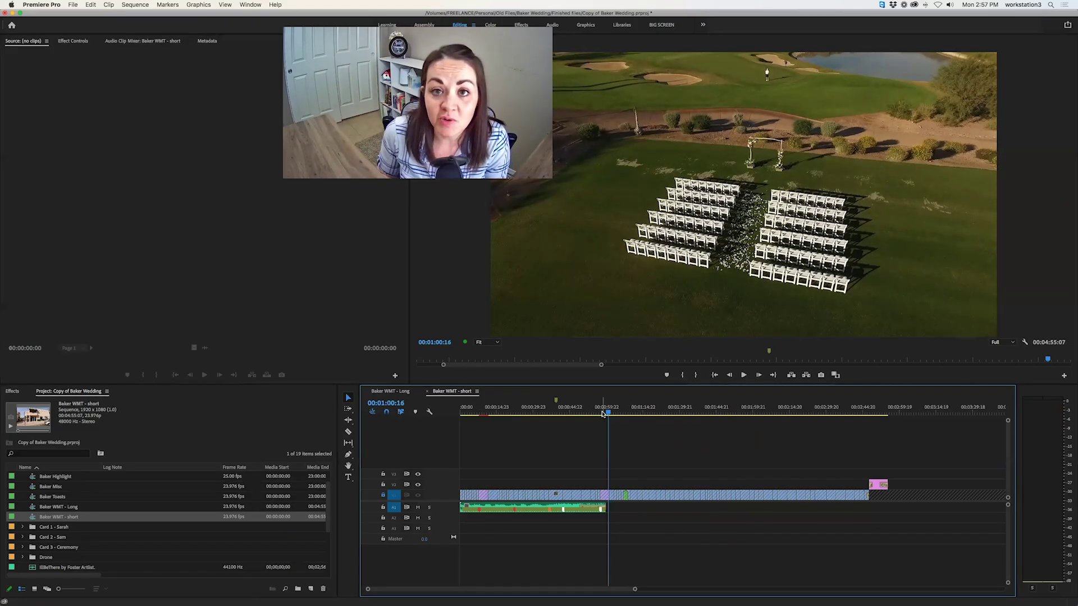
{"action": "left_click_drag", "start_coordinate": [604, 509], "coordinate": [927, 508]}
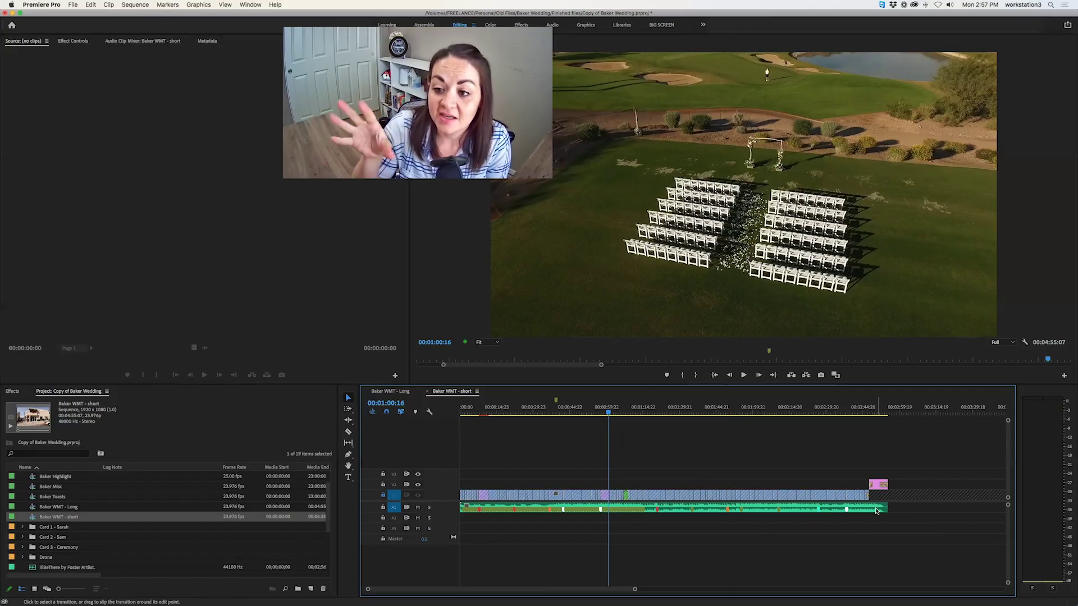
Scrub through the opening, and play the sequence from its start to the end to review the music
{"action": "key", "text": "Home"}
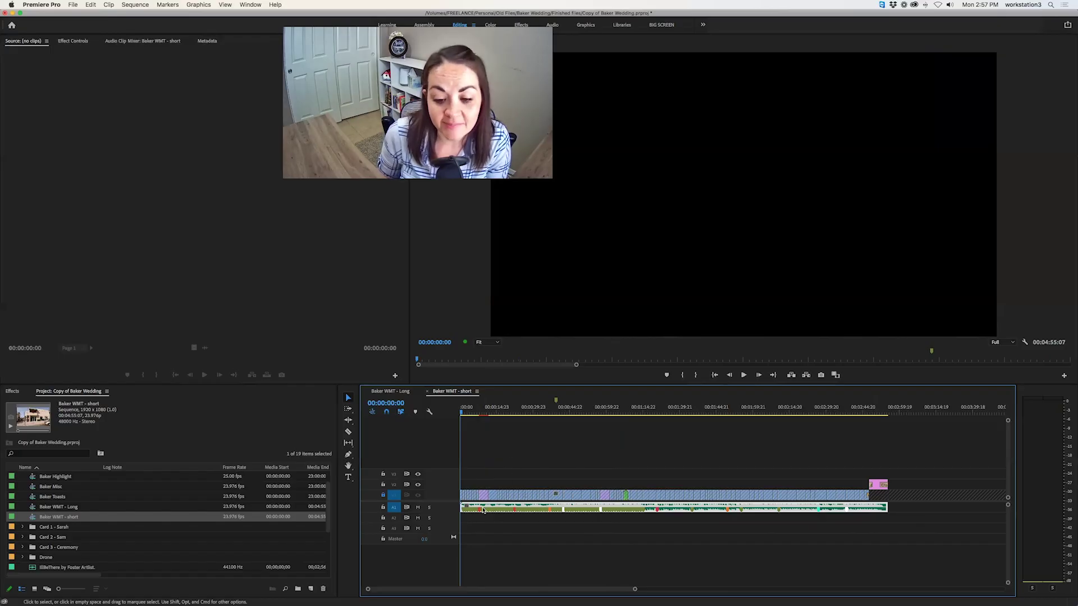
{"action": "left_click_drag", "start_coordinate": [479, 411], "coordinate": [566, 411]}
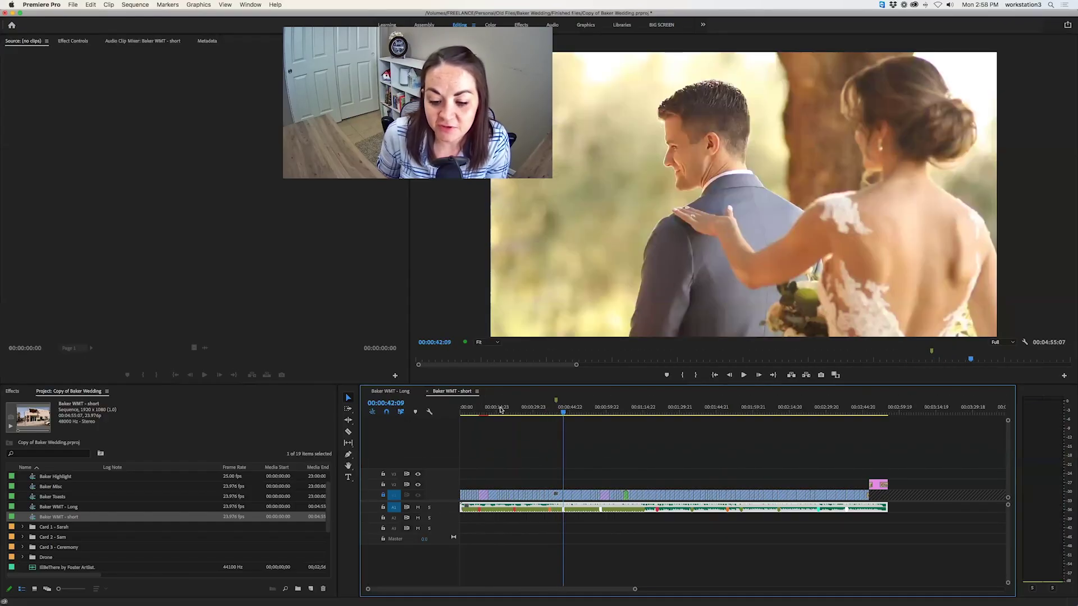
{"action": "left_click", "coordinate": [479, 411]}
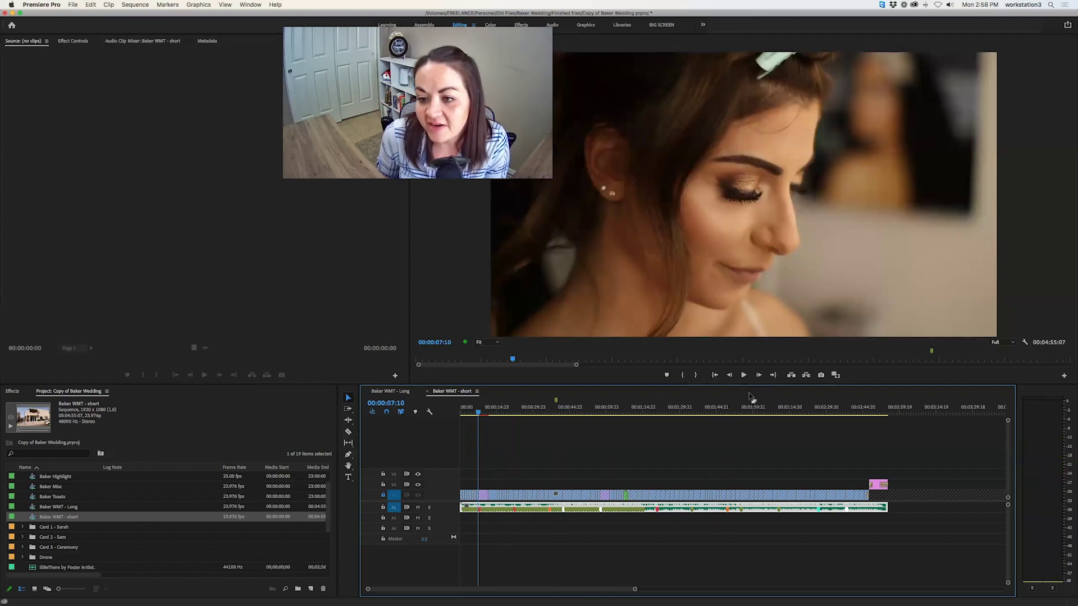
{"action": "key", "text": "Home"}
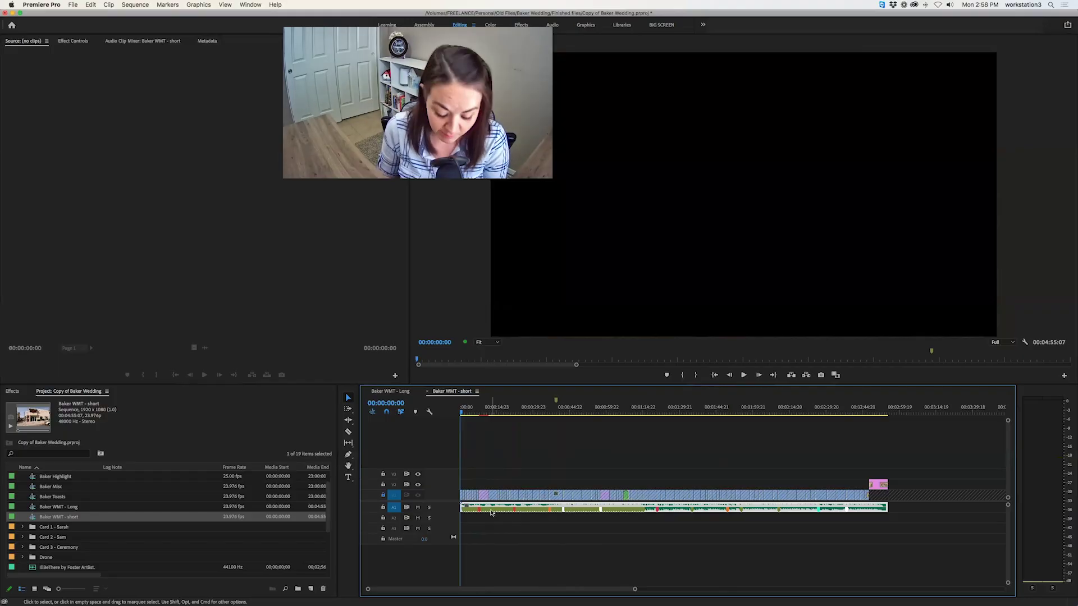
{"action": "key", "text": "space"}
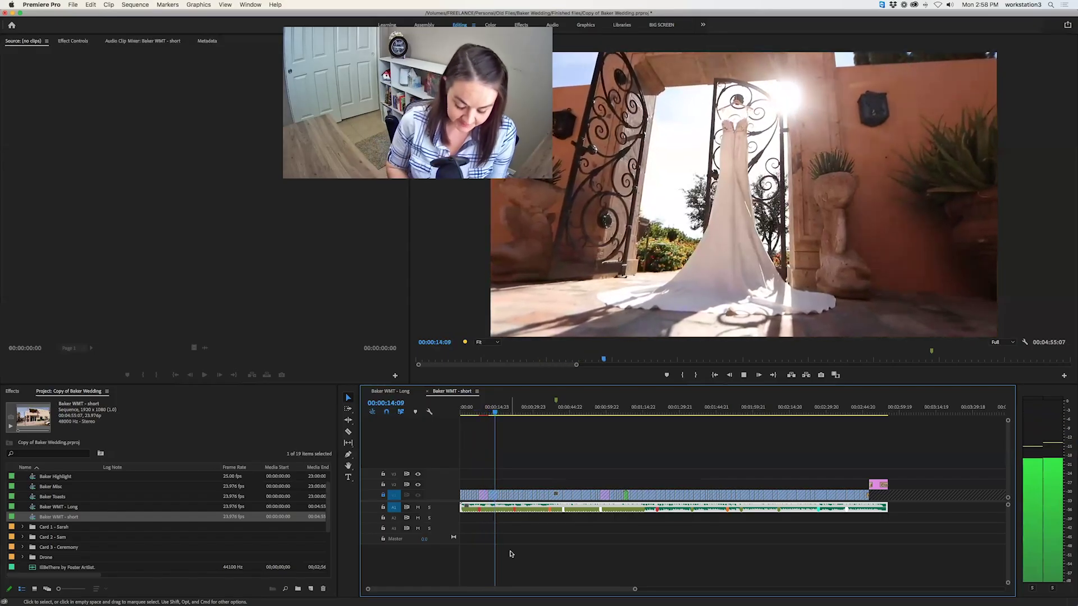
{"action": "key", "text": "XF86AudioRaiseVolume"}
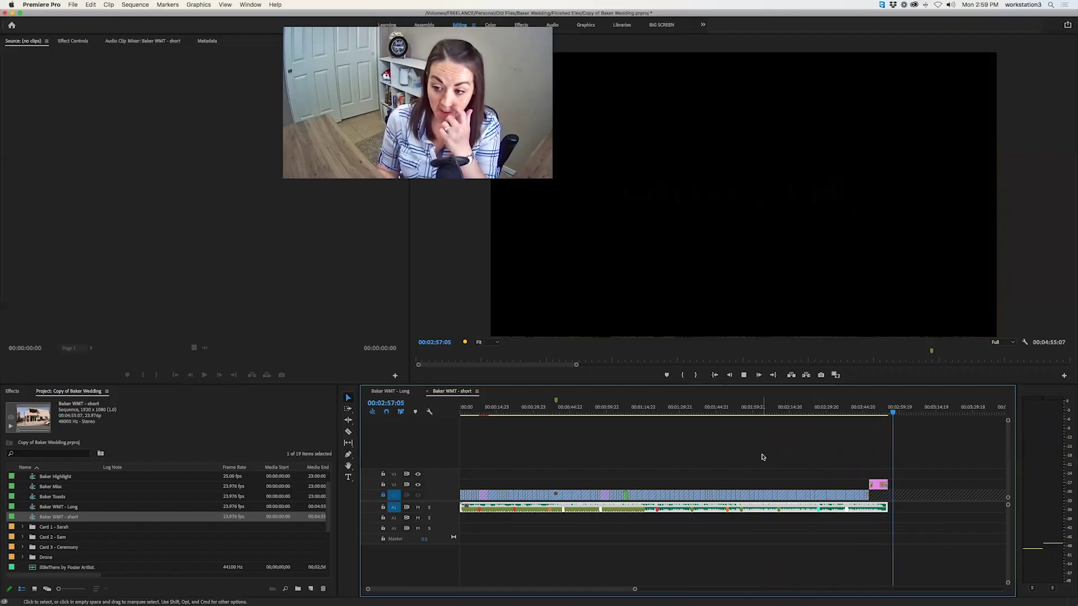
{"action": "key", "text": "space"}
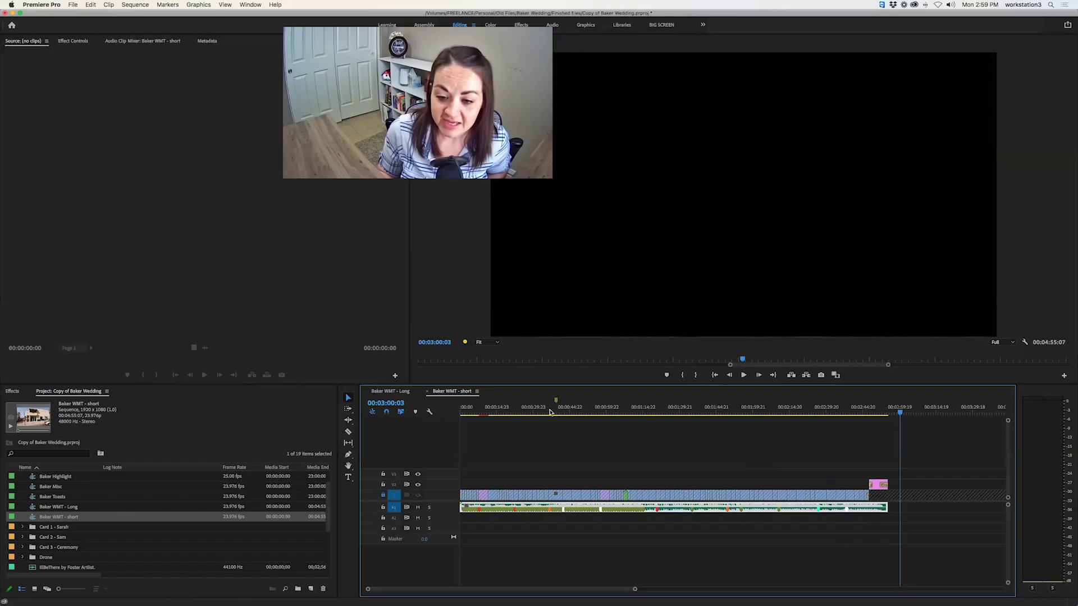
Move the playhead to 00:00:41:22 and play the music from there to find the cut point near the end of the first section
{"action": "left_click_drag", "start_coordinate": [476, 414], "coordinate": [562, 413]}
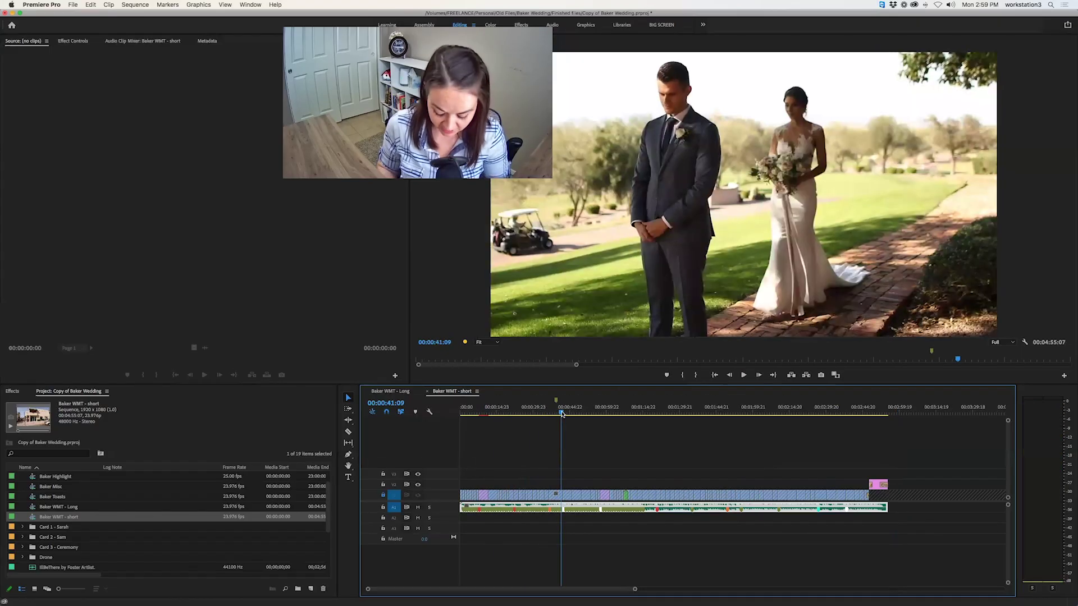
{"action": "key", "text": "equal"}
{"action": "key", "text": "equal"}
{"action": "key", "text": "equal"}
{"action": "left_click_drag", "start_coordinate": [741, 413], "coordinate": [742, 415]}
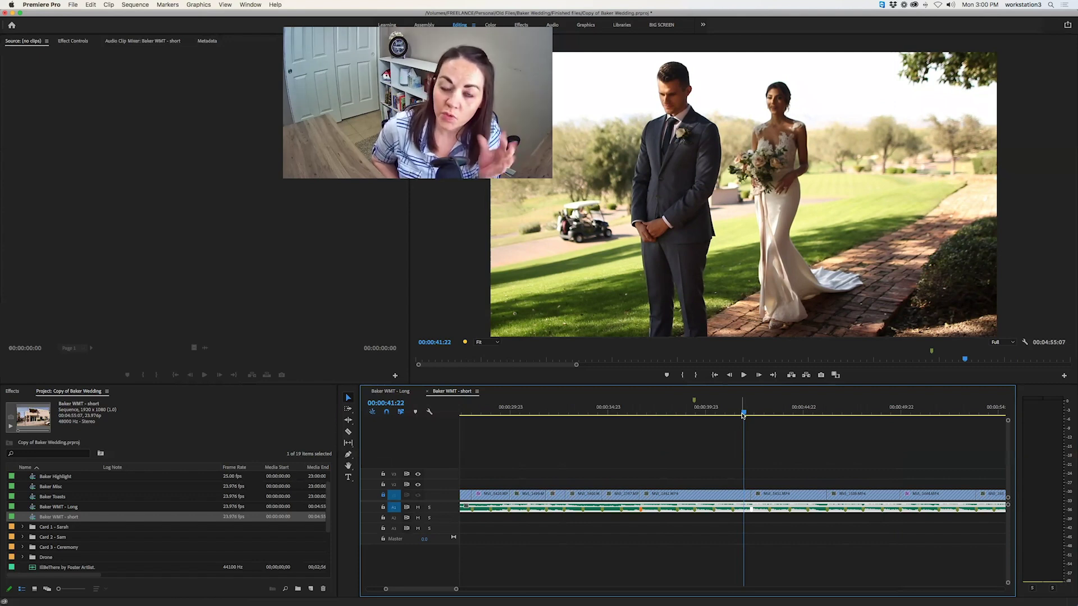
{"action": "key", "text": "space"}
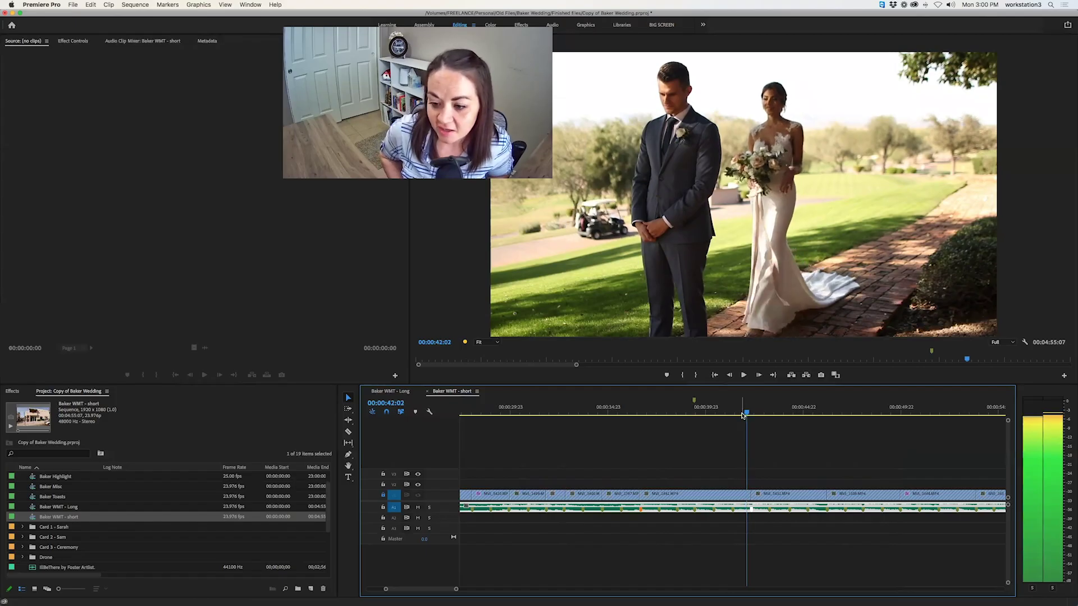
Find the exact beat frame by frame and split the music clip on A1 at 00:00:42:04
{"action": "key", "text": "Right"}
{"action": "key", "text": "Right"}
{"action": "key", "text": "Left"}
{"action": "key", "text": "Left"}
{"action": "key", "text": "Left"}
{"action": "key", "text": "Left"}
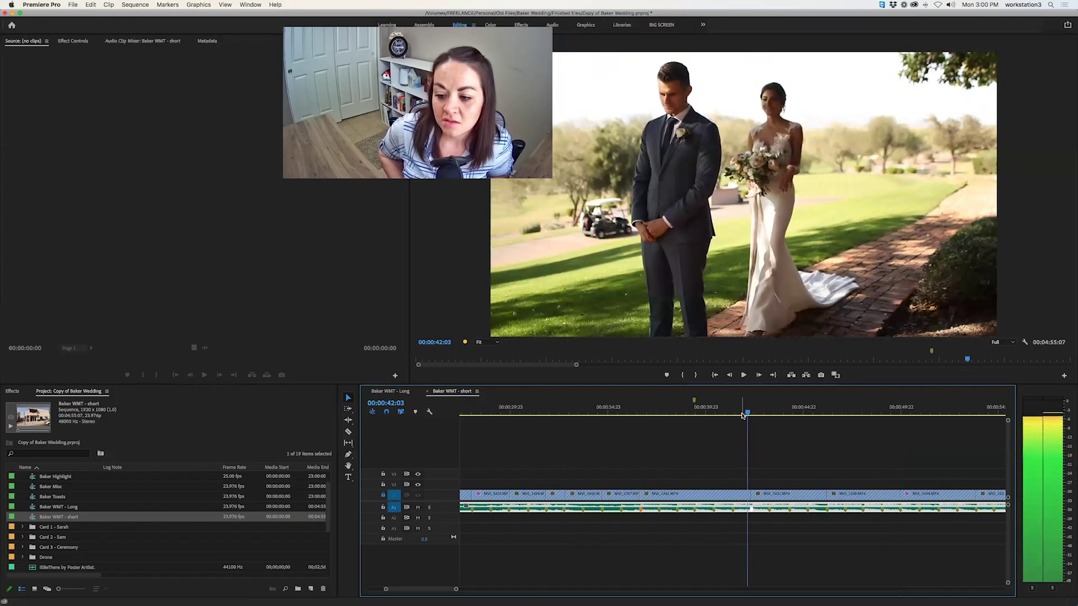
{"action": "key", "text": "Right"}
{"action": "key", "text": "Right"}
{"action": "key", "text": "Left"}
{"action": "key", "text": "Left"}
{"action": "key", "text": "Left"}
{"action": "key", "text": "Left"}
{"action": "key", "text": "Right"}
{"action": "key", "text": "Right"}
{"action": "key", "text": "Right"}
{"action": "key", "text": "Right"}
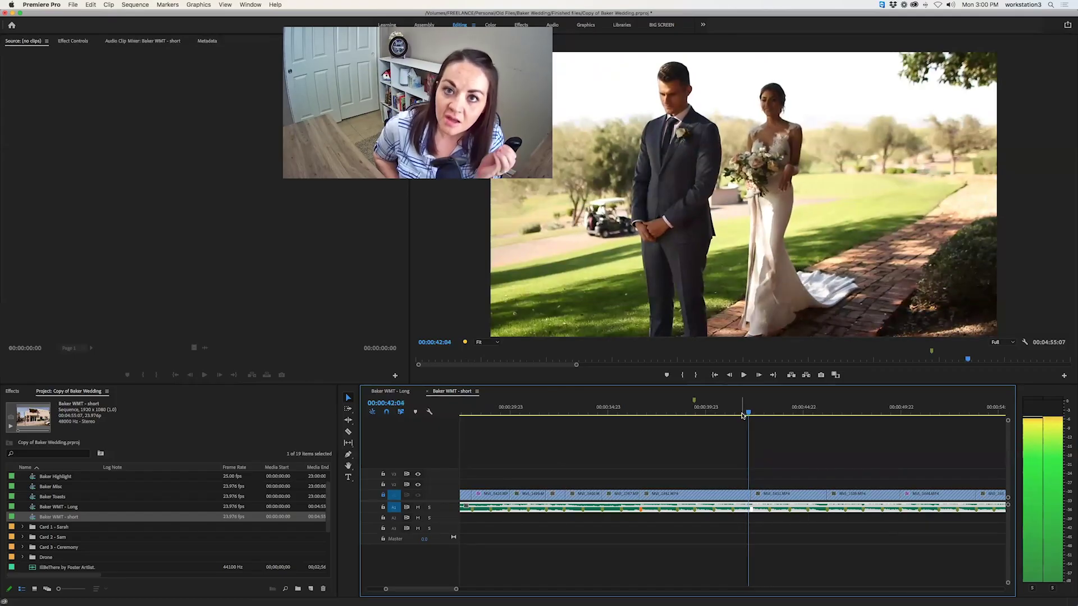
{"action": "key", "text": "Left"}
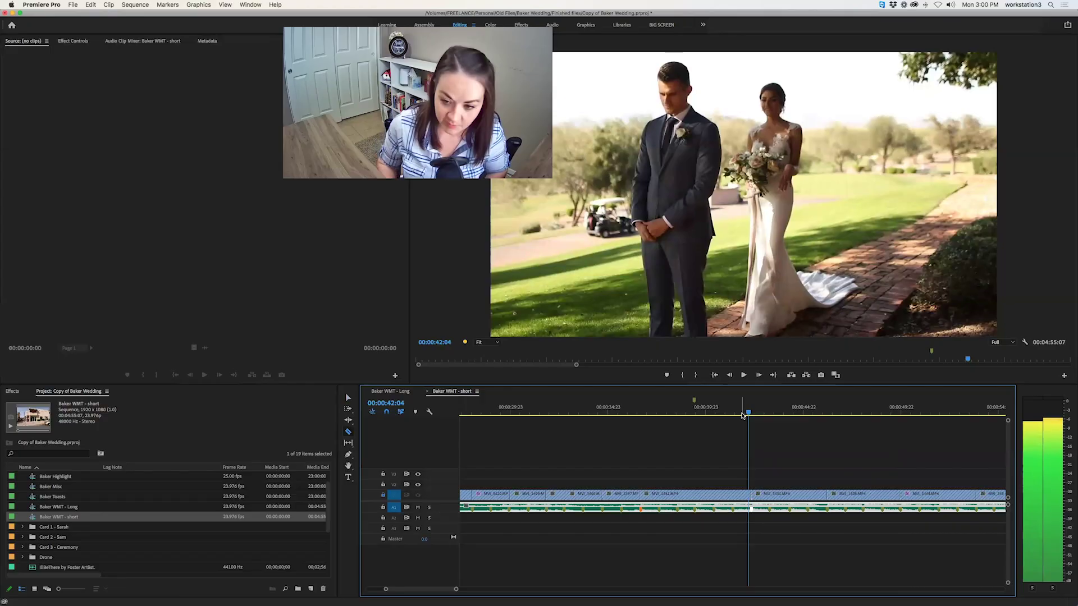
{"action": "left_click", "coordinate": [750, 509]}
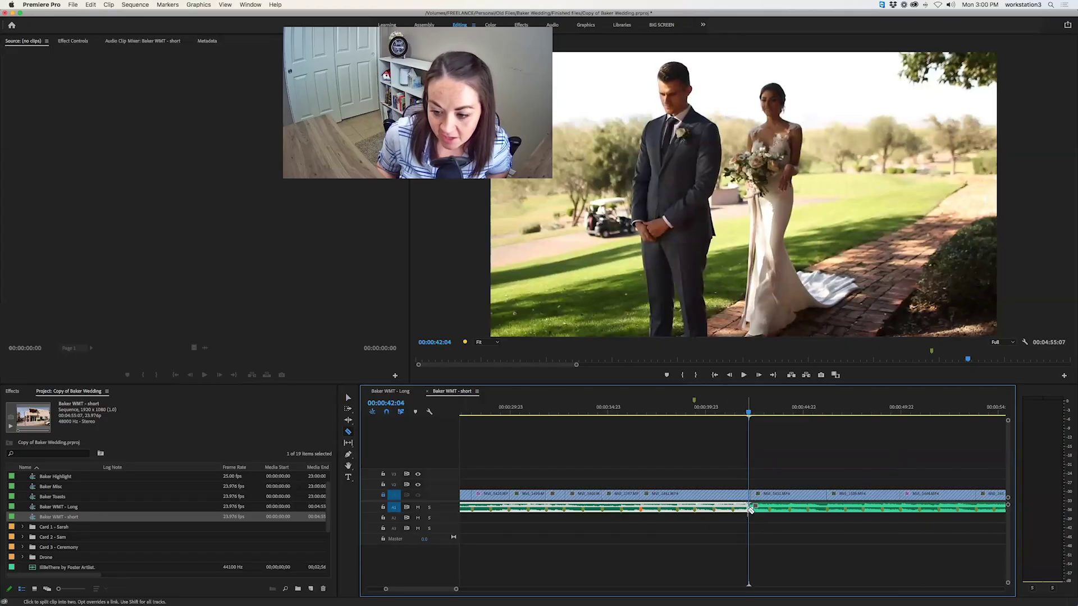
Play the music from 00:01:54:14 to find the matching beat and split the A1 clip at 00:01:54:23
{"action": "key", "text": "minus"}
{"action": "key", "text": "minus"}
{"action": "key", "text": "minus"}
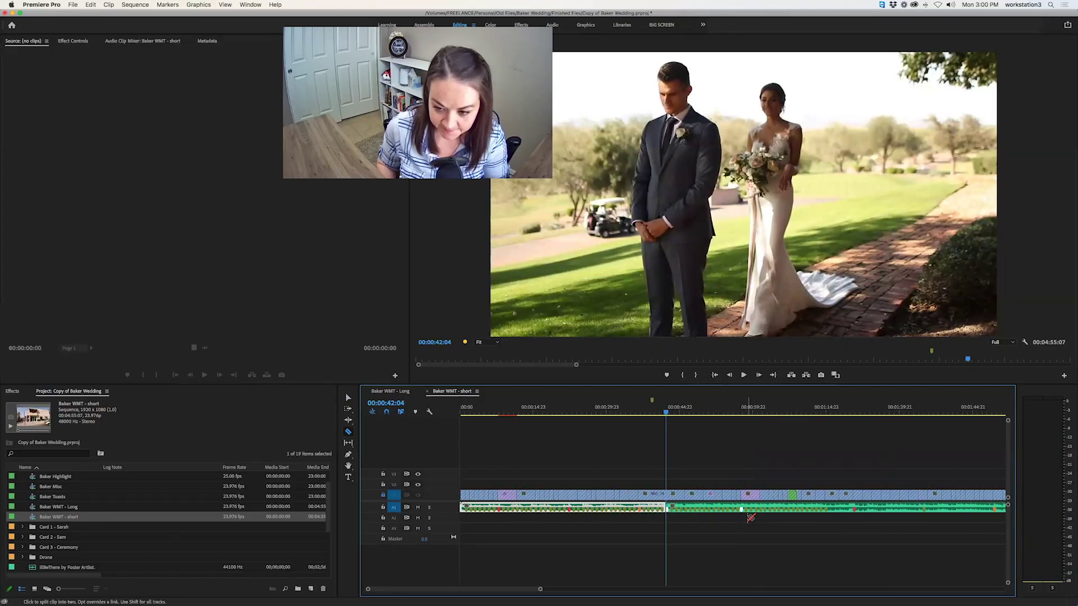
{"action": "left_click", "coordinate": [740, 413]}
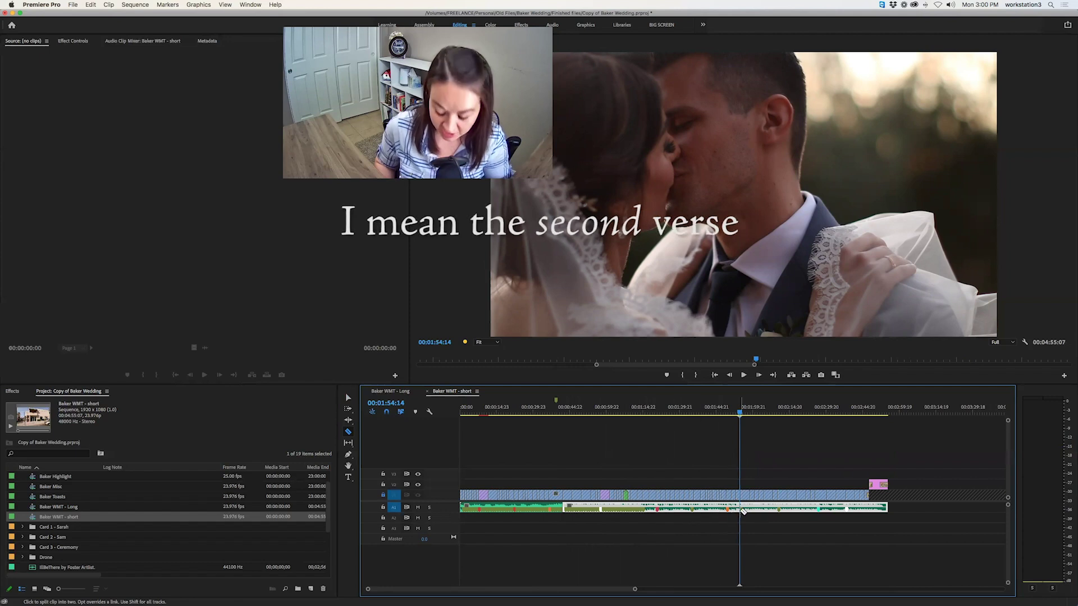
{"action": "key", "text": "equal"}
{"action": "key", "text": "equal"}
{"action": "key", "text": "equal"}
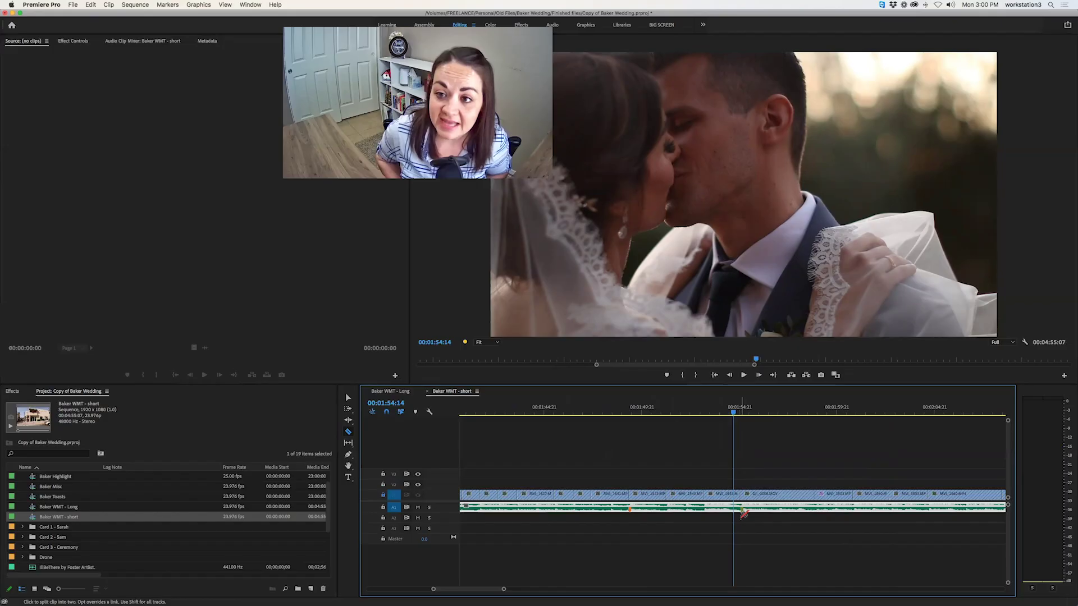
{"action": "key", "text": "space"}
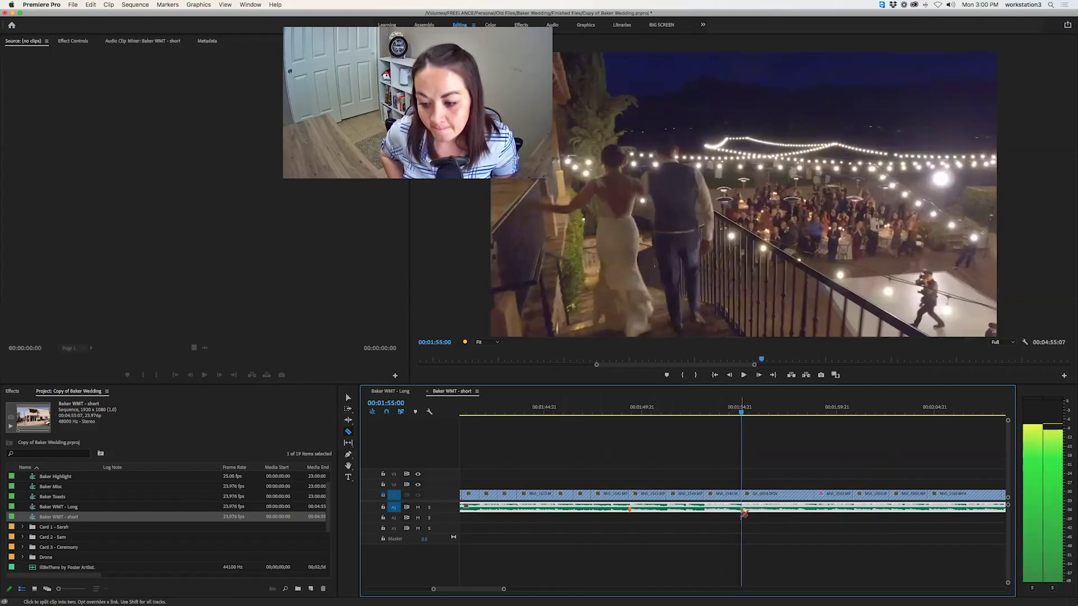
{"action": "left_click", "coordinate": [741, 509]}
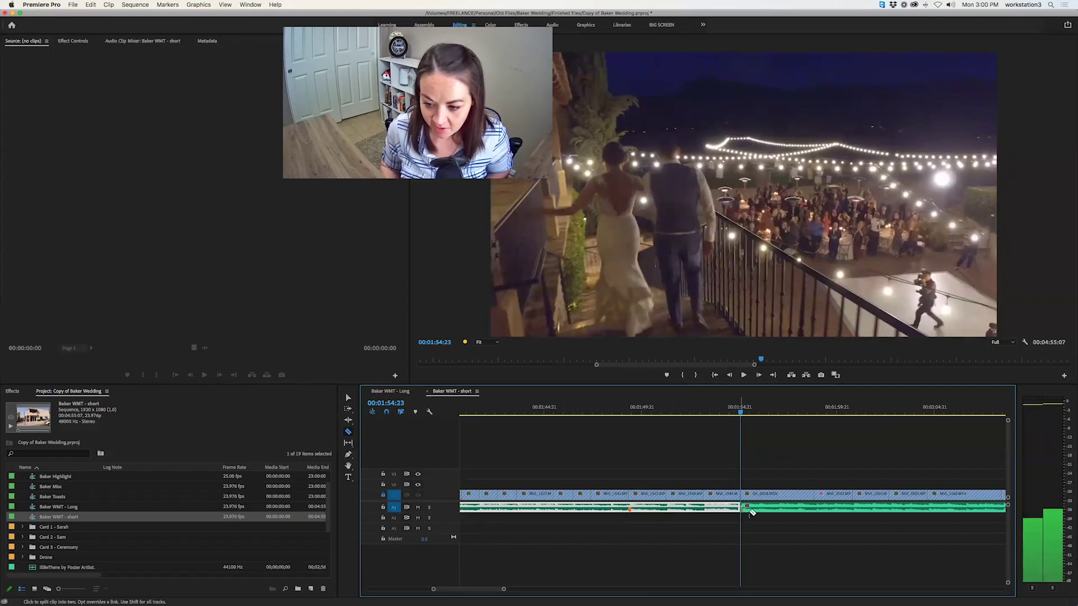
Delete the middle section of the A1 music between the cuts at 00:00:42:04 and 00:01:54:23
{"action": "key", "text": "d"}
{"action": "key", "text": "minus"}
{"action": "key", "text": "minus"}
{"action": "key", "text": "minus"}
{"action": "key", "text": "minus"}
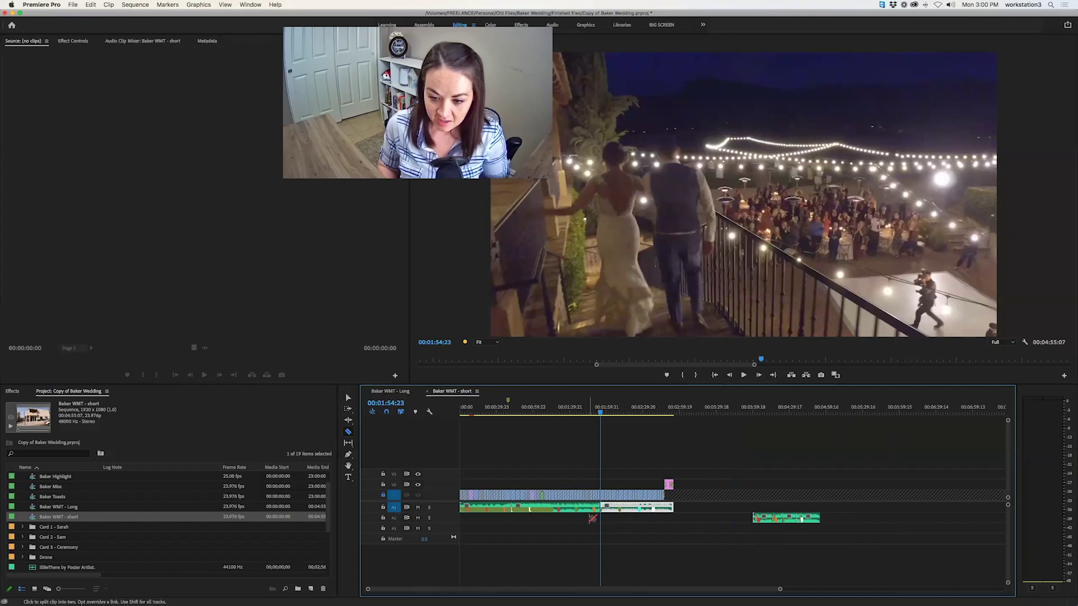
{"action": "key", "text": "v"}
{"action": "left_click", "coordinate": [573, 510]}
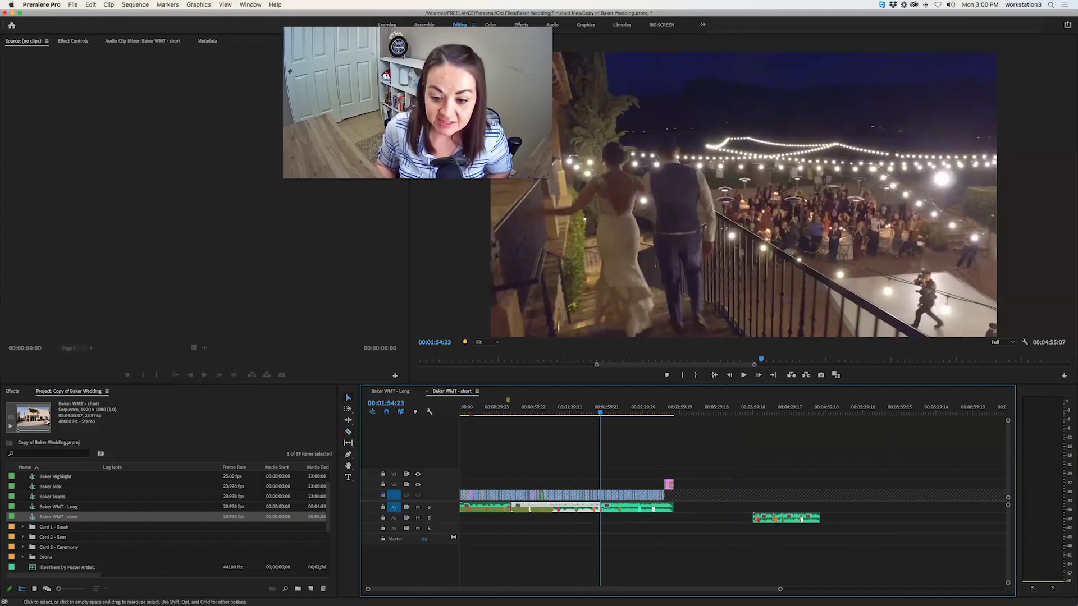
{"action": "key", "text": "Delete"}
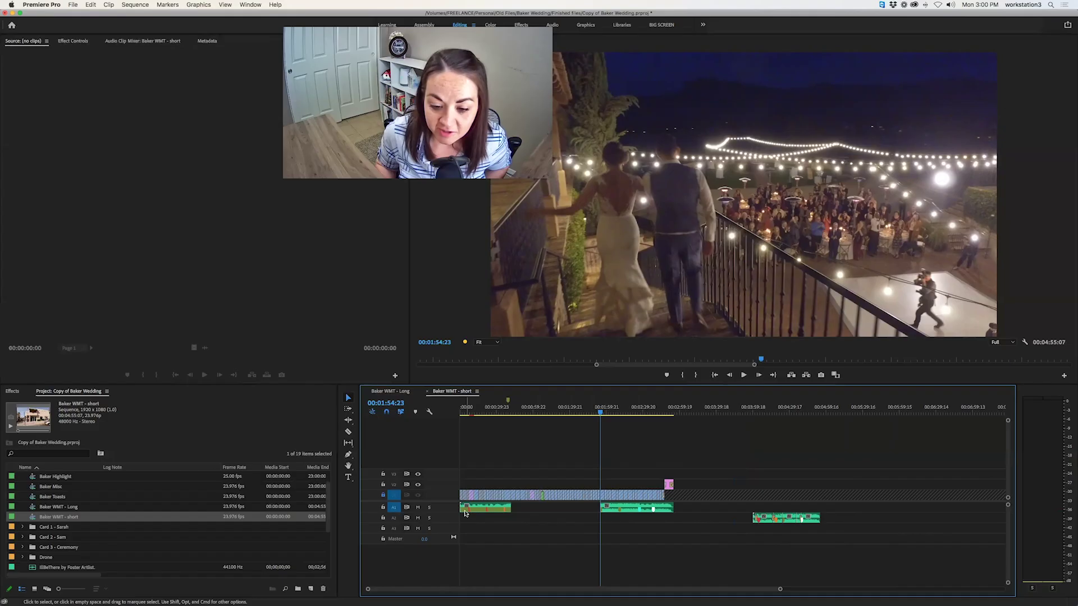
Ripple delete the gap on A1 so the closing music section joins the opening section
{"action": "left_click", "coordinate": [496, 412]}
{"action": "key", "text": "="}
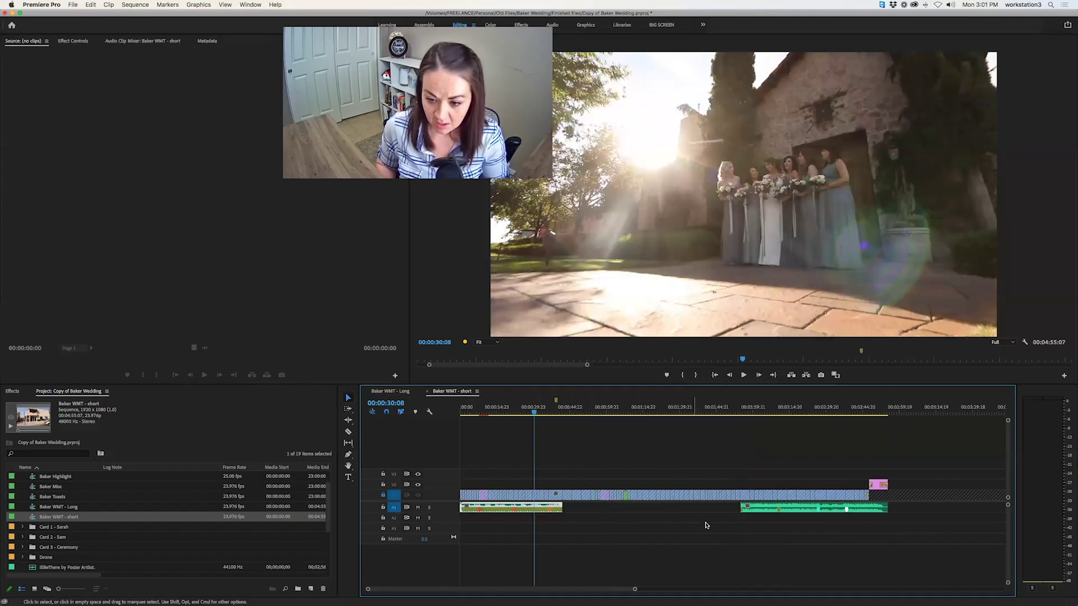
{"action": "left_click", "coordinate": [663, 509]}
{"action": "key", "text": "Delete"}
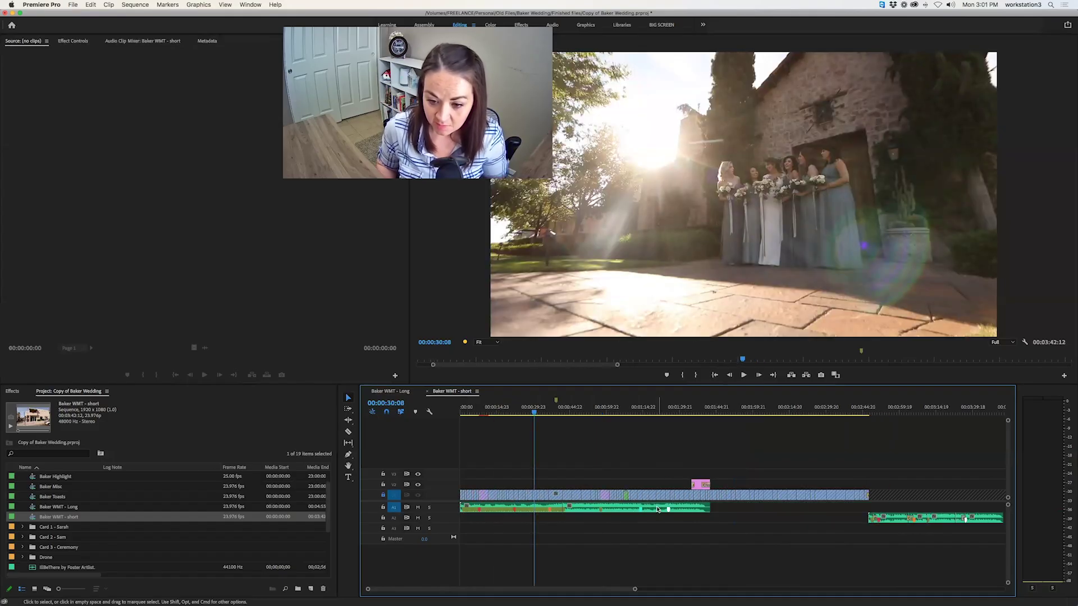
{"action": "key", "text": "="}
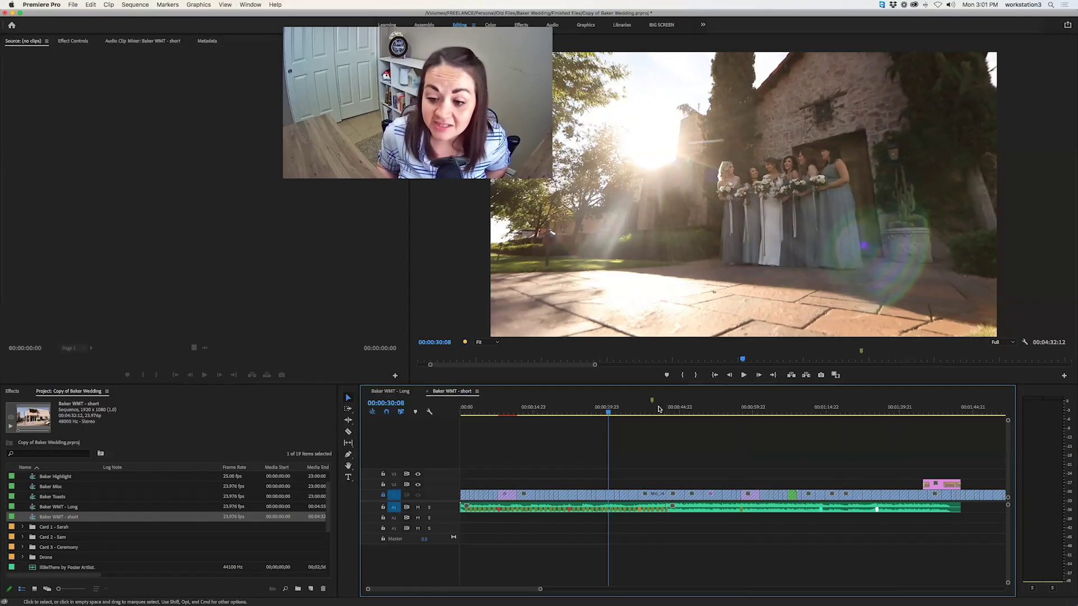
Play the sequence across the music join at 00:00:42:04 to check how the two sections connect
{"action": "left_click_drag", "start_coordinate": [655, 414], "coordinate": [608, 412]}
{"action": "key", "text": "space"}
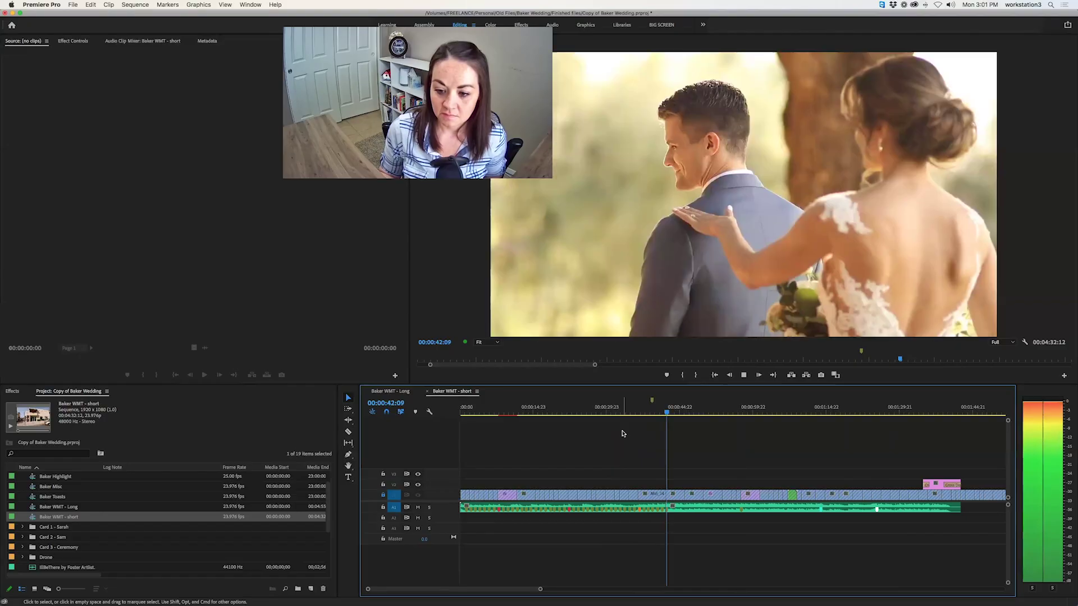
{"action": "key", "text": "super+z"}
{"action": "key", "text": "super+z"}
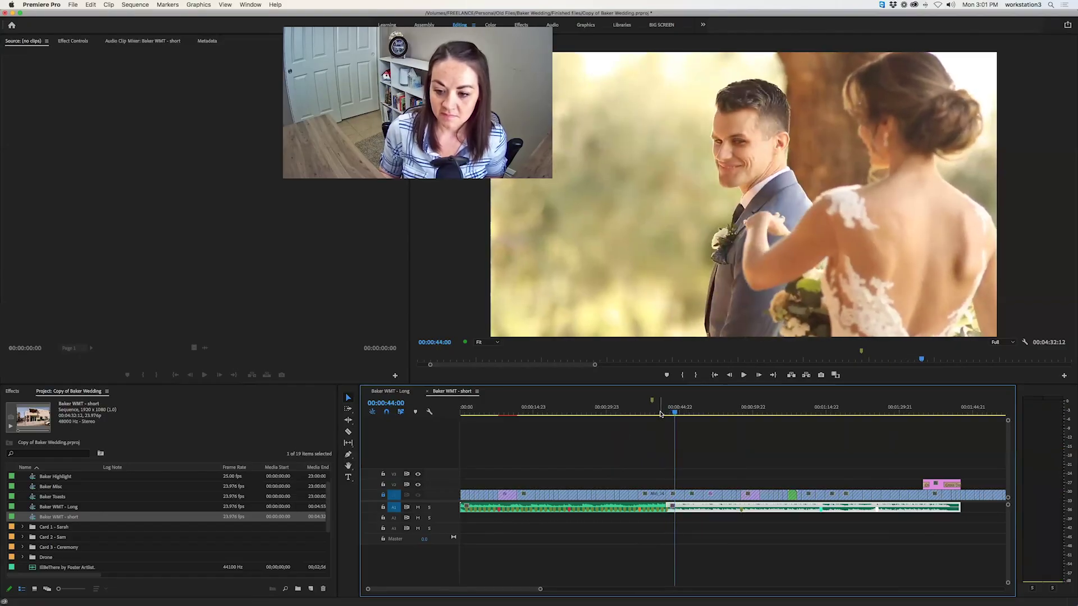
Apply the default transition to the music cut on A1 and play across it to check the crossfade
{"action": "right_click", "coordinate": [665, 508]}
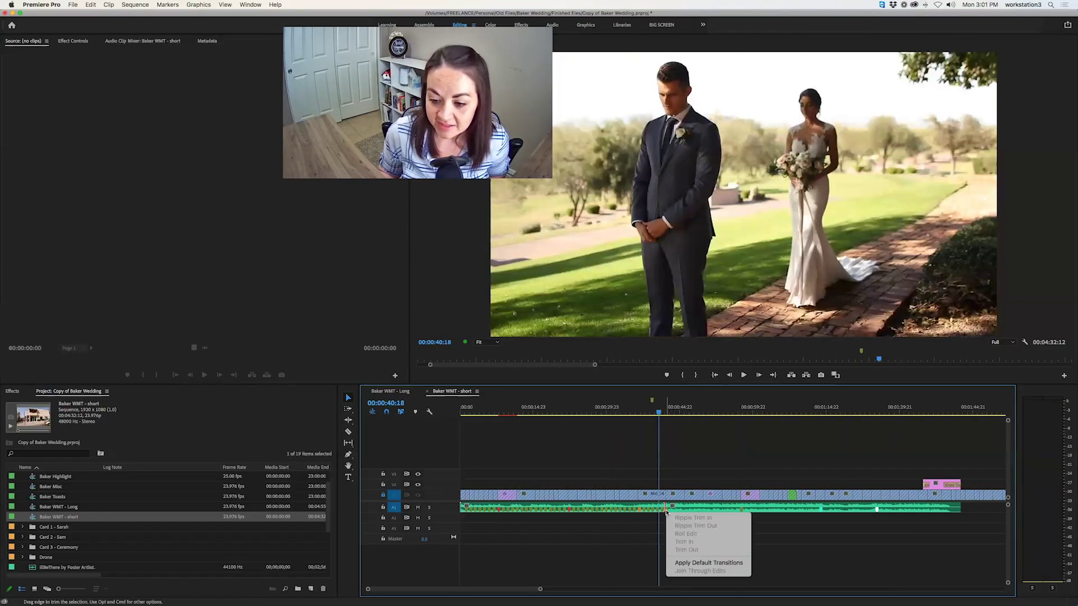
{"action": "left_click", "coordinate": [689, 563]}
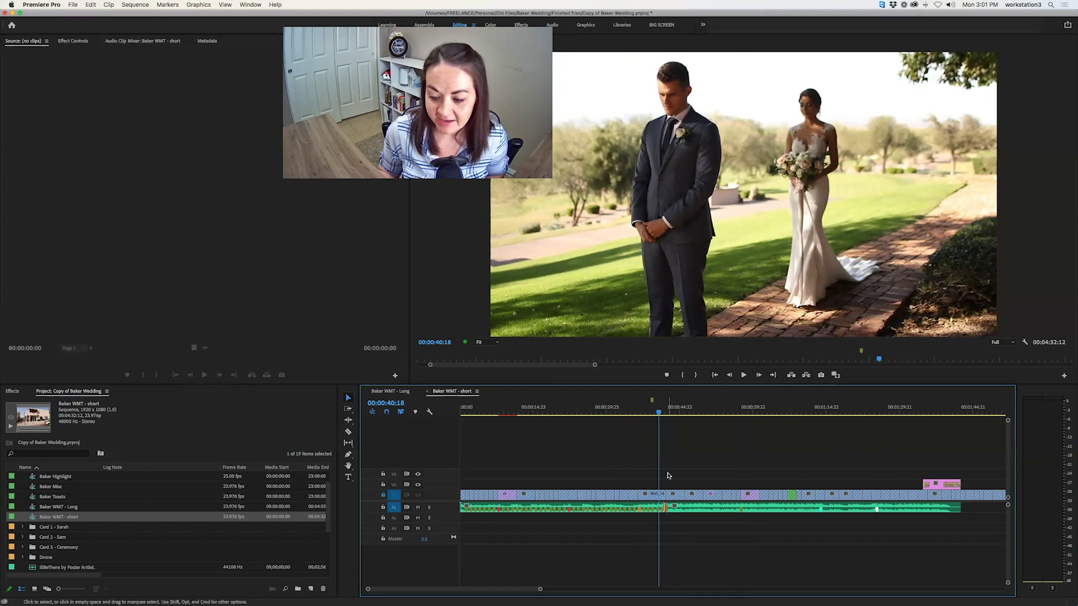
{"action": "key", "text": "equal"}
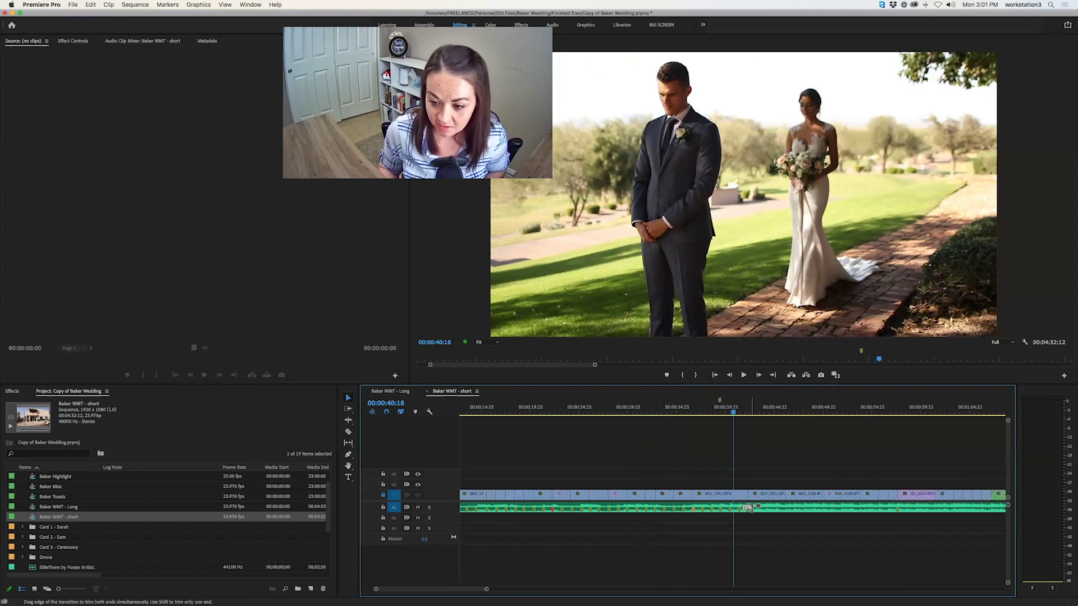
{"action": "key", "text": "space"}
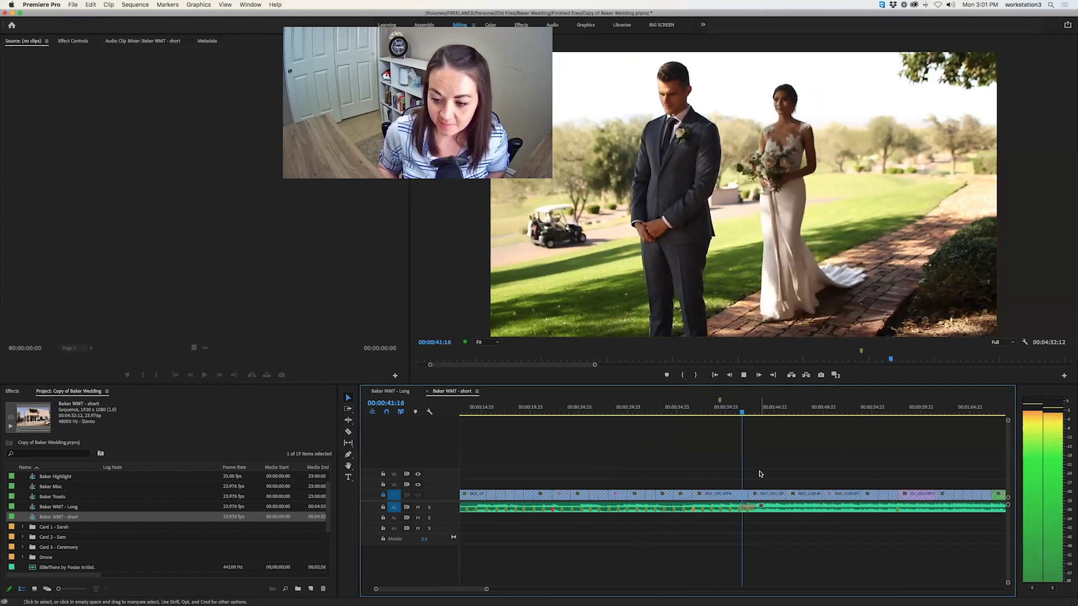
{"action": "left_click", "coordinate": [747, 509]}
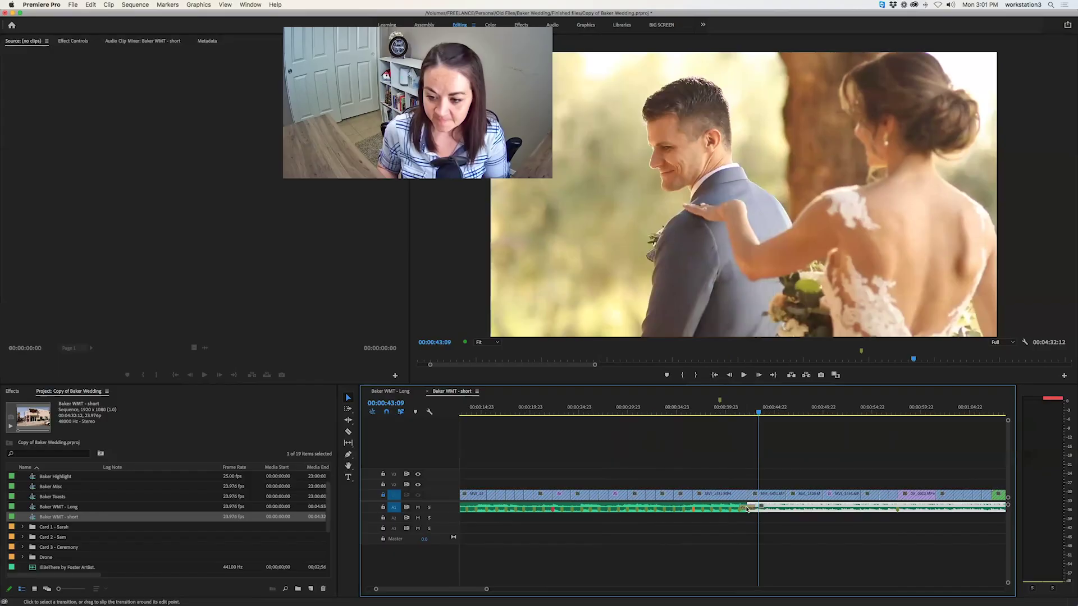
{"action": "left_click", "coordinate": [739, 410]}
{"action": "key", "text": "equal"}
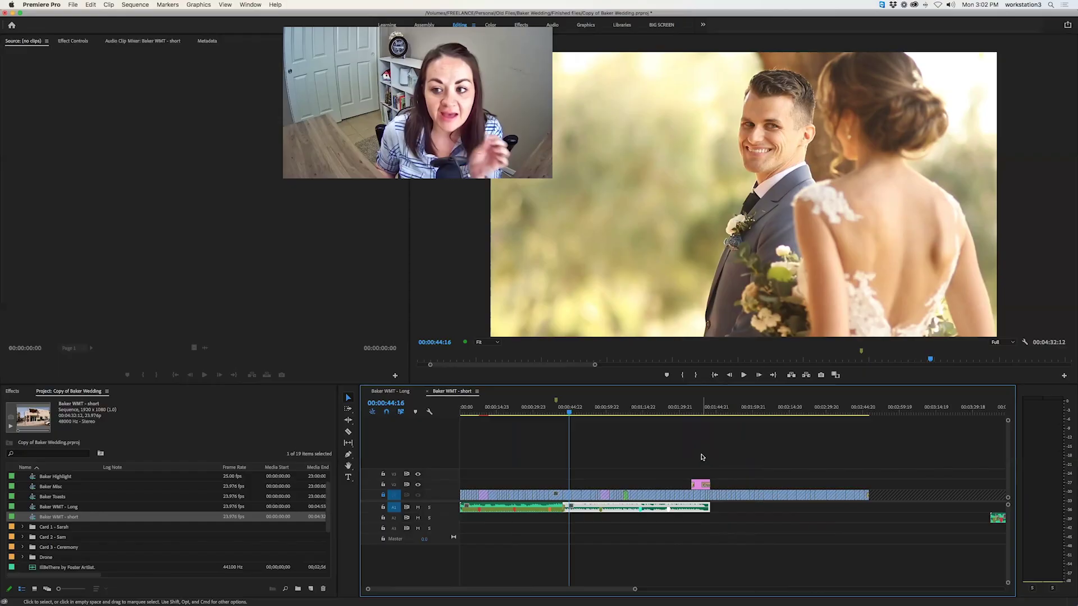
{"action": "left_click", "coordinate": [697, 464]}
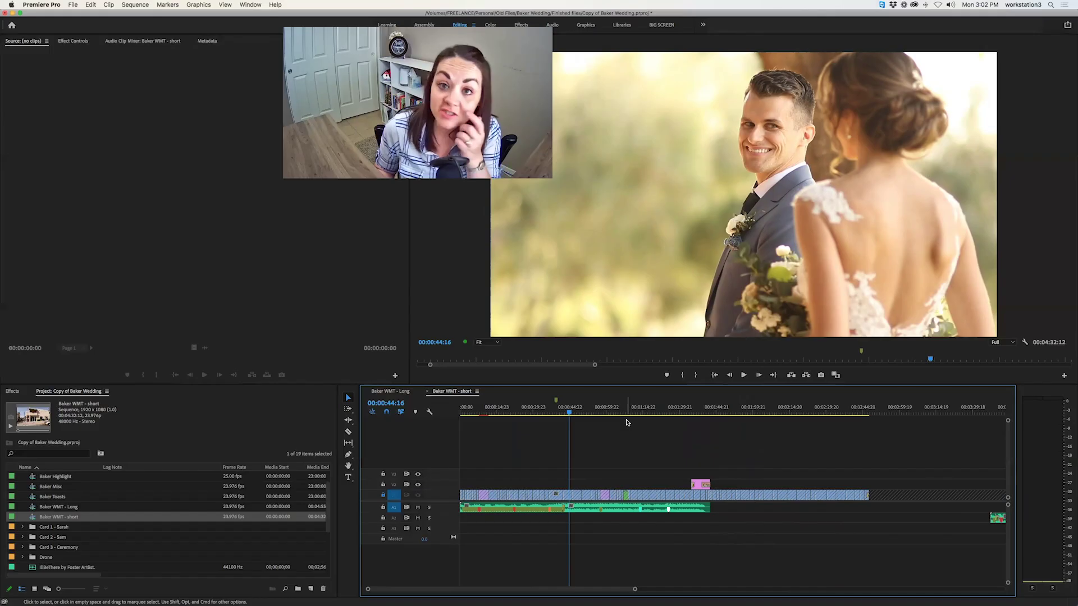
Move the playhead to the end of the shortened music on A1 at 00:01:40:17
{"action": "key", "text": "Down"}
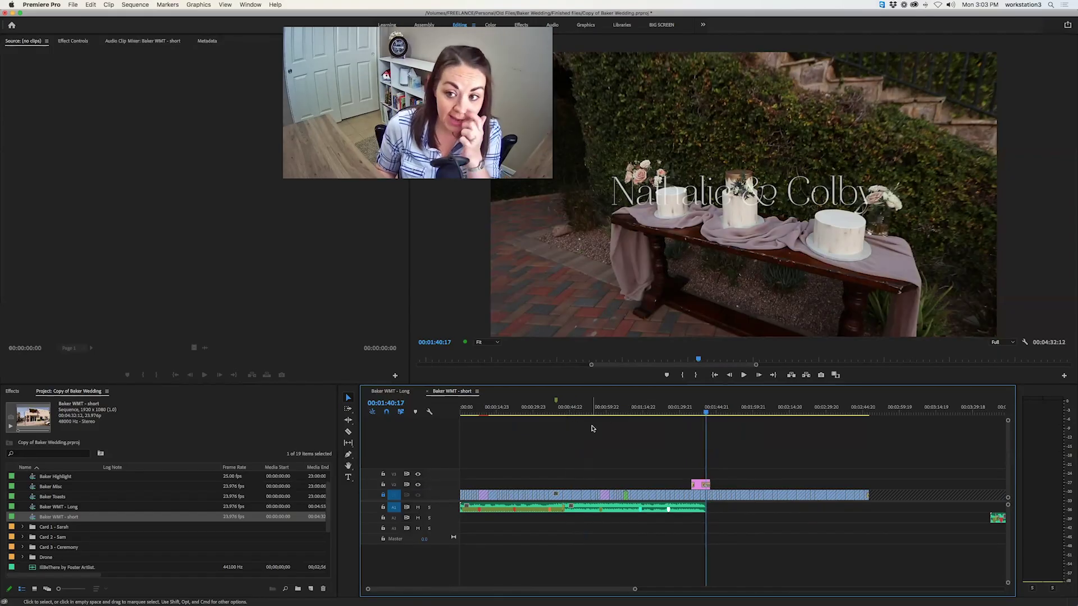
{"action": "scroll", "coordinate": [593, 432], "scroll_direction": "up", "scroll_amount": 1}
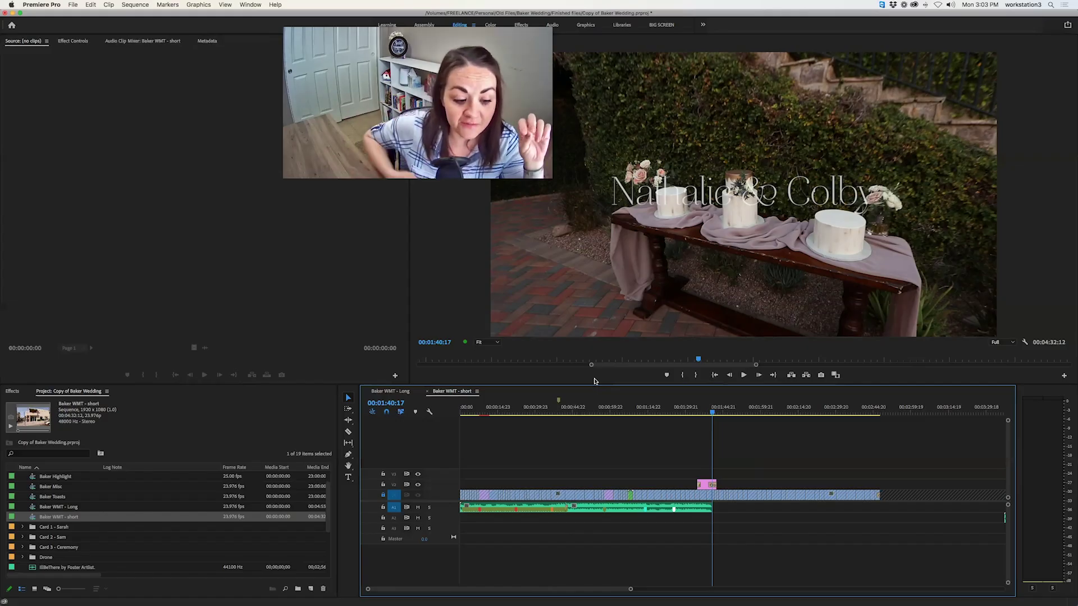
Look through the project's bins and sequences, and save the project
{"action": "scroll", "coordinate": [87, 556], "scroll_direction": "down", "scroll_amount": 4}
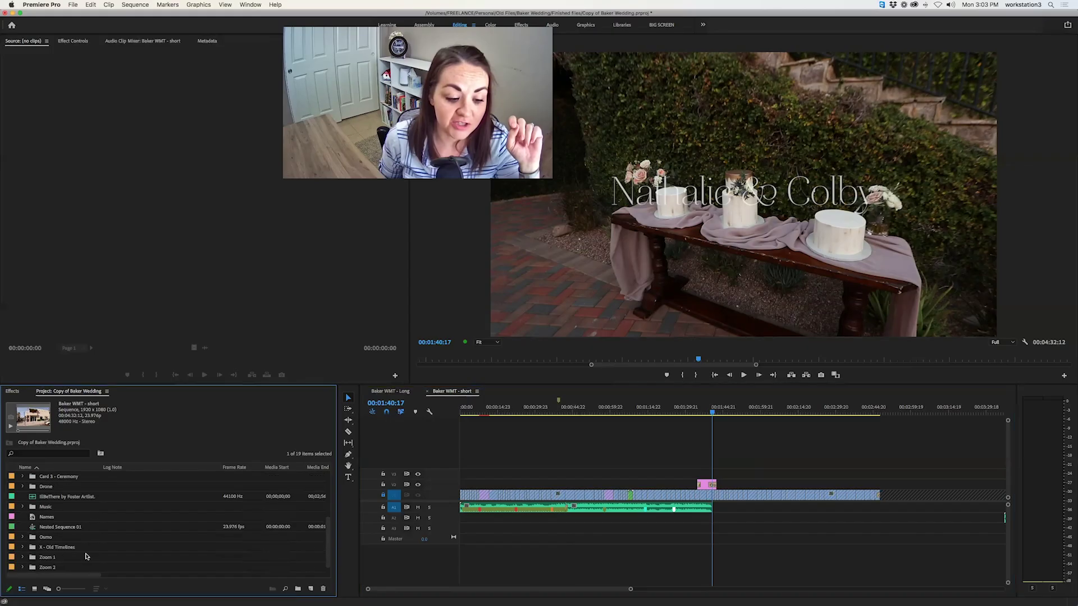
{"action": "scroll", "coordinate": [145, 548], "scroll_direction": "up", "scroll_amount": 5}
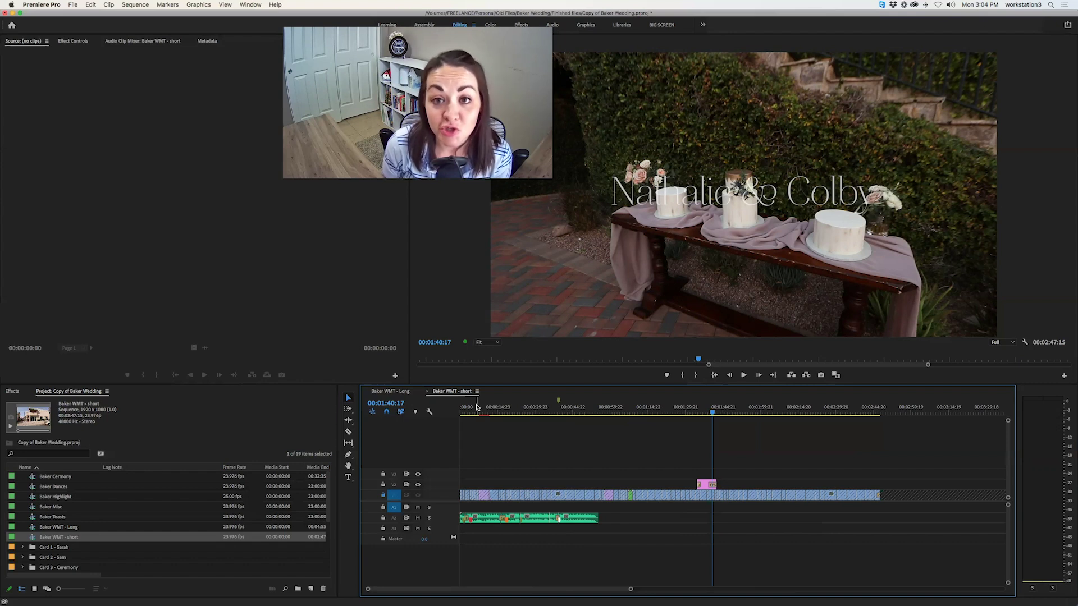
{"action": "key", "text": "super+s"}
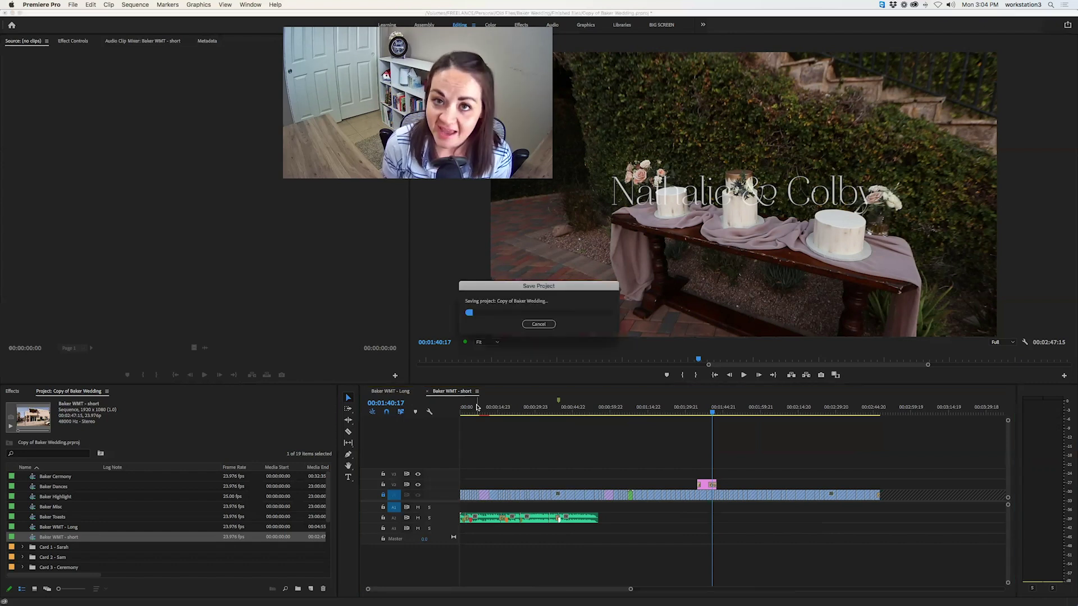